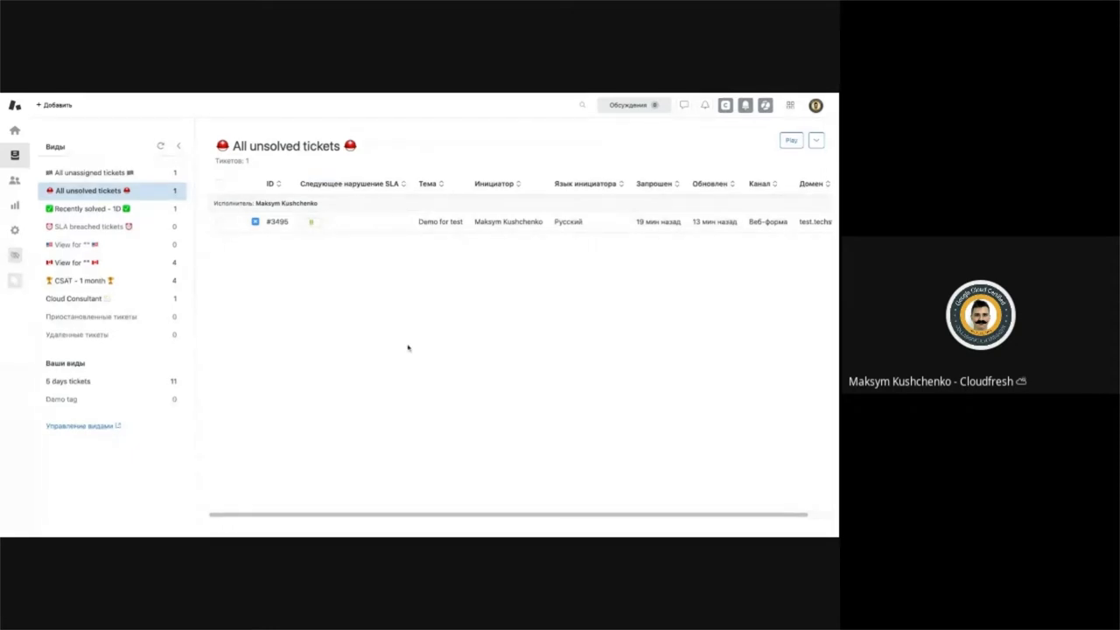
# Step: Open ticket #3495 "Demo for test" and look at the macros available for it and its ticket fields
pyautogui.click(385, 231)
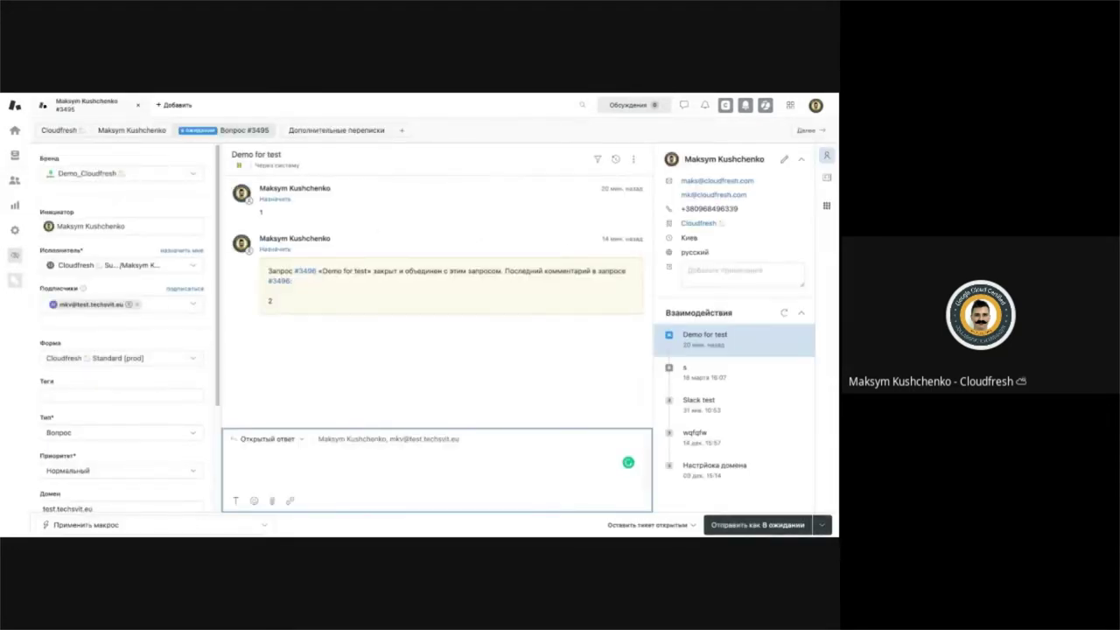
pyautogui.click(226, 524)
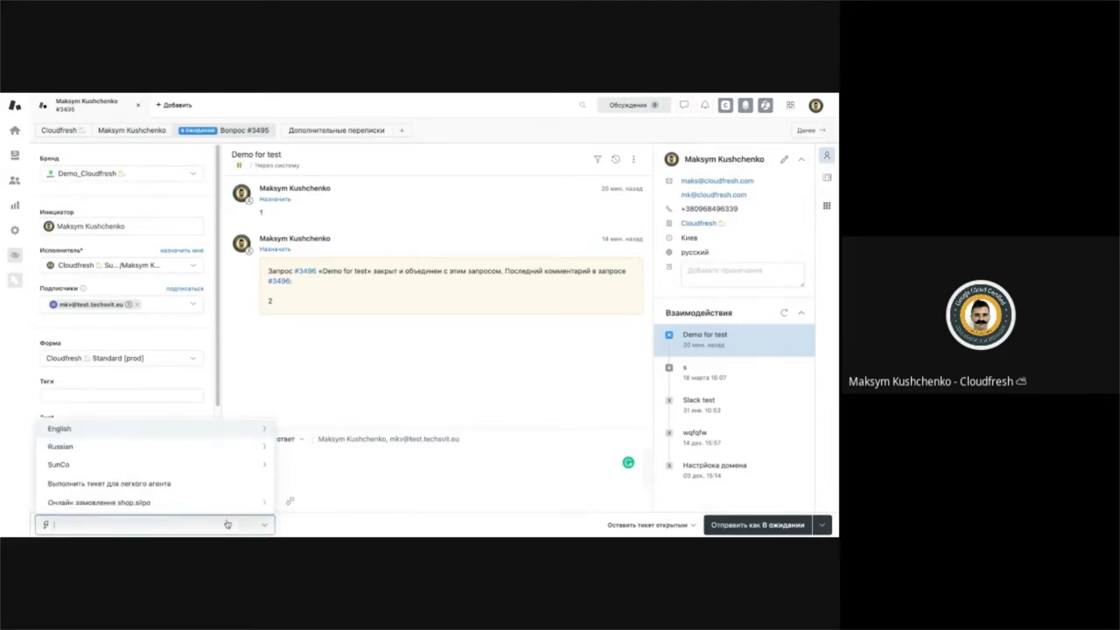
pyautogui.press('Escape')
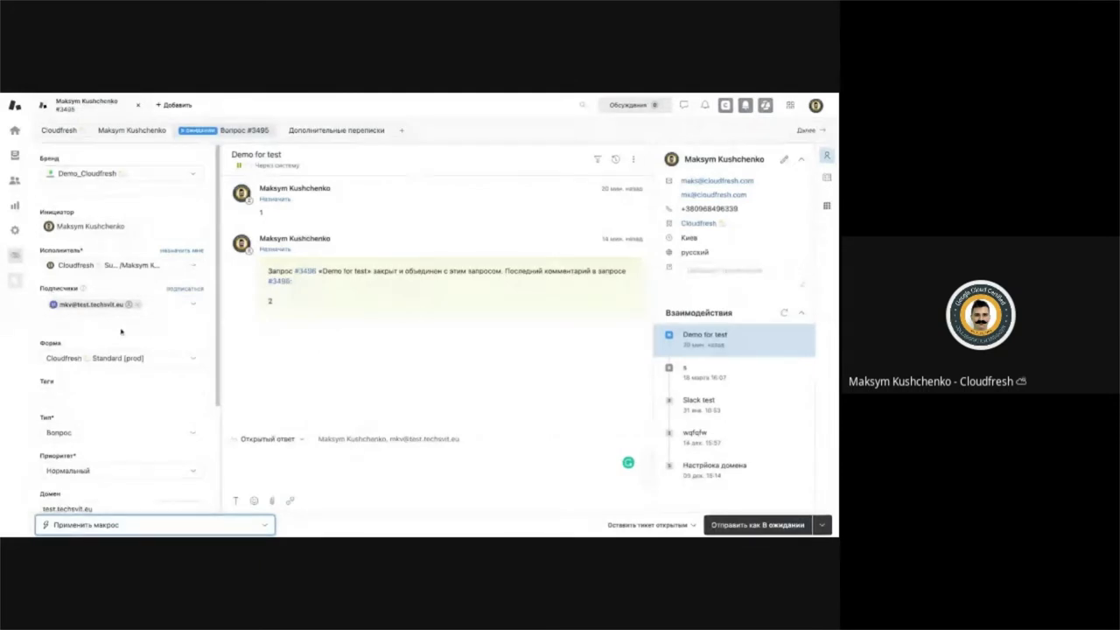
pyautogui.scroll(-1, 88, 336)
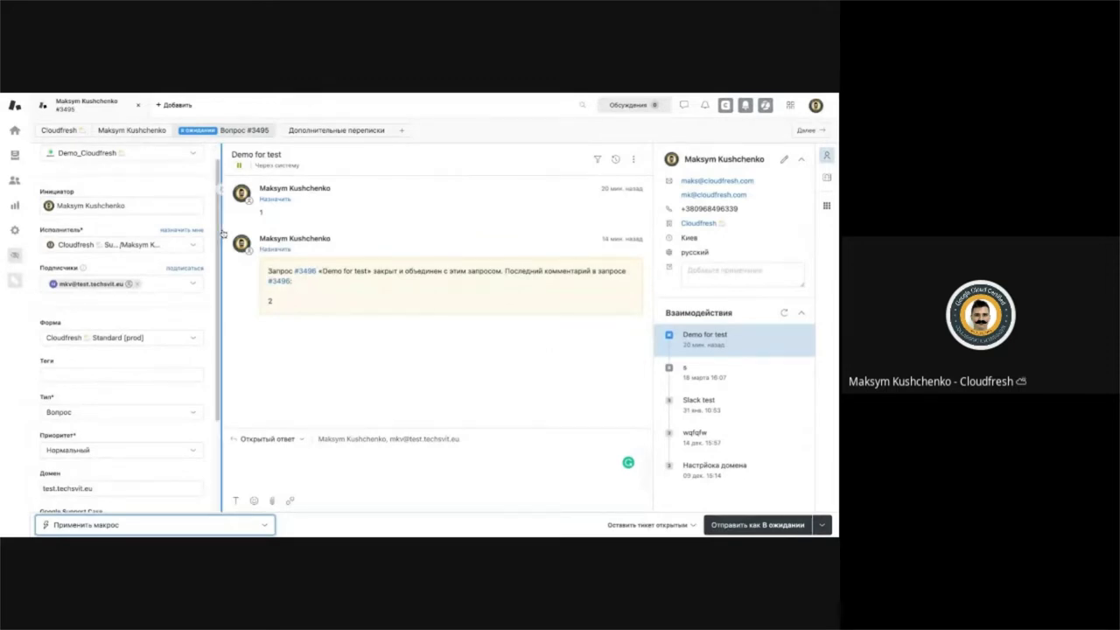
# Step: Switch to the Zendesk Admin Center, search its settings for "макрос" and open the Макросы page
pyautogui.click(790, 106)
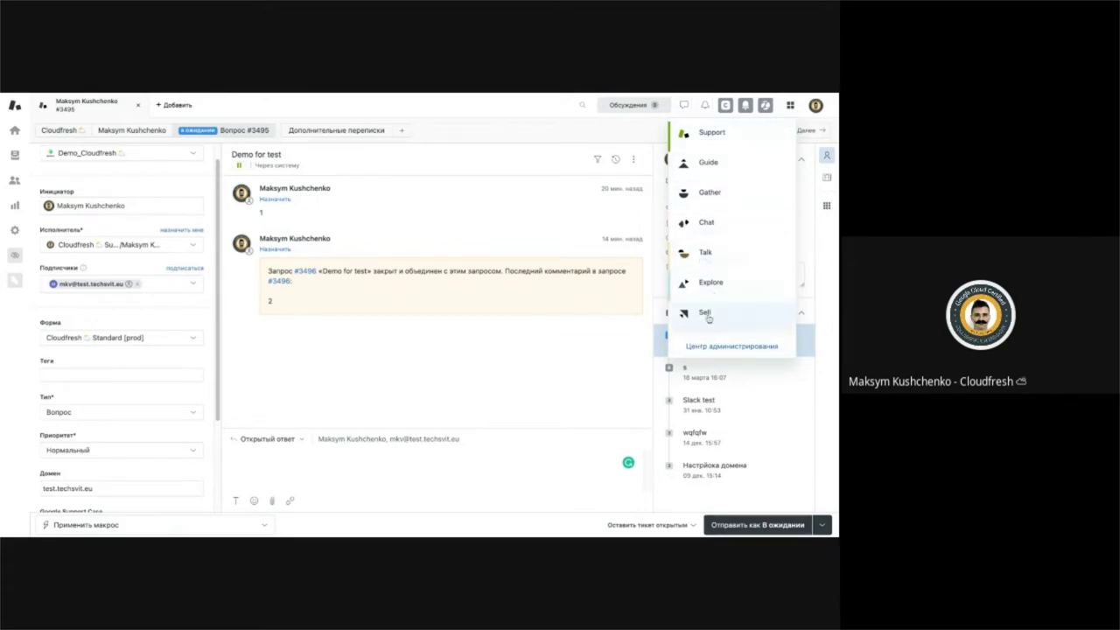
pyautogui.click(705, 343)
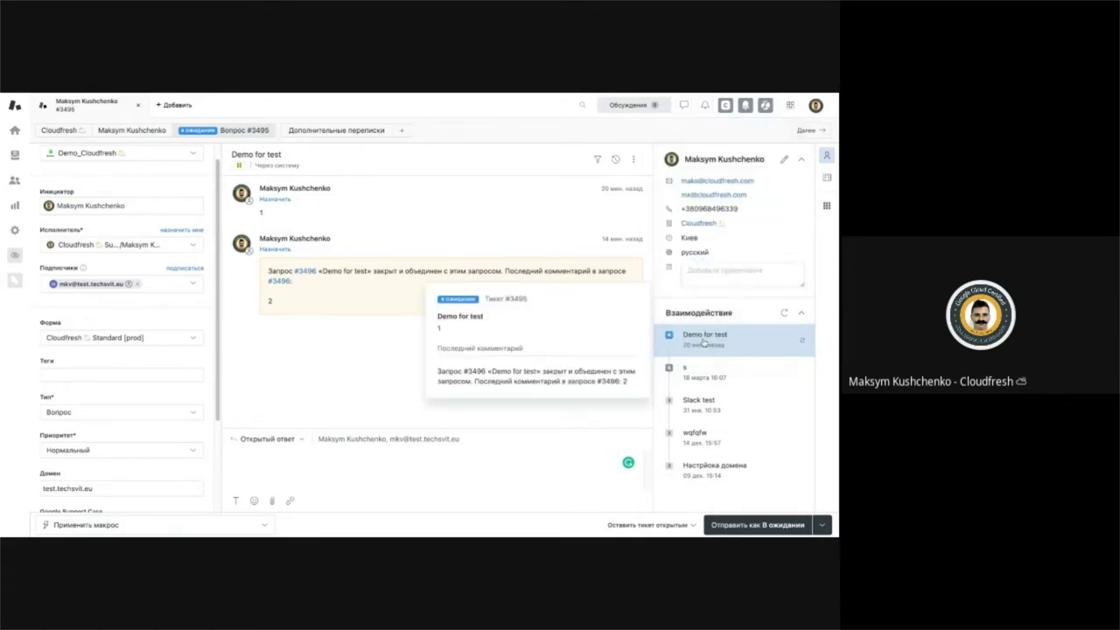
pyautogui.click(58, 192)
pyautogui.write('ма')
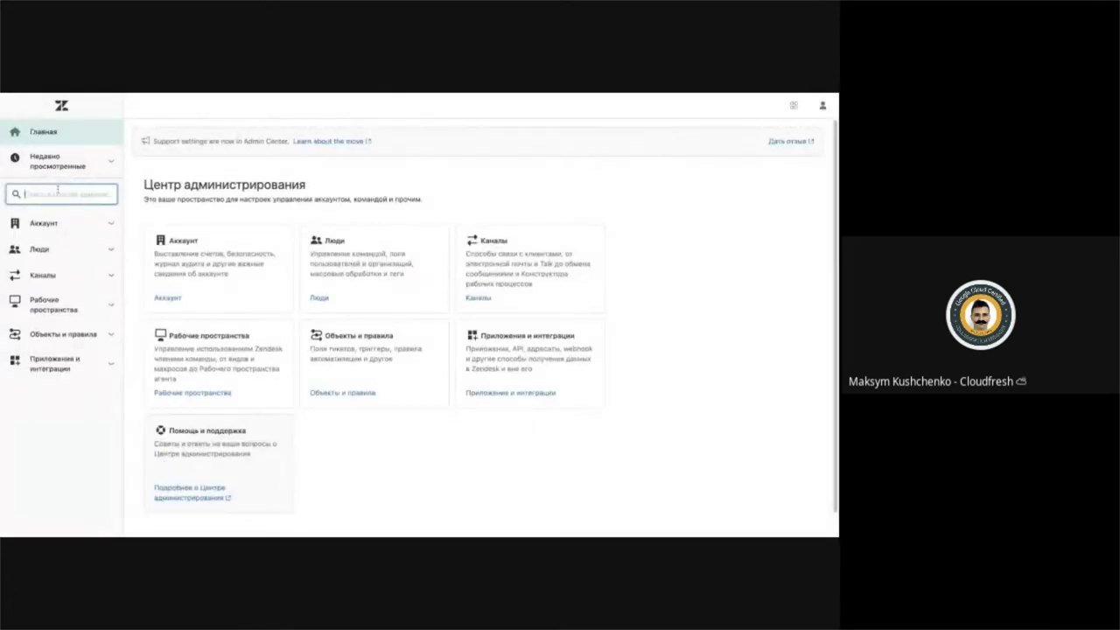
pyautogui.write('крос')
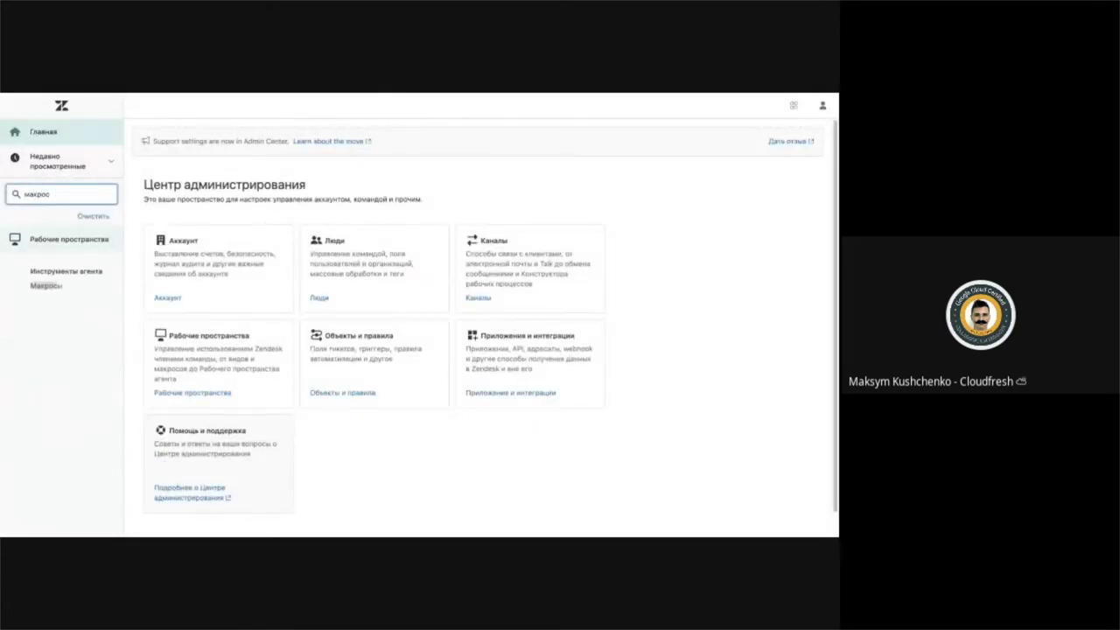
pyautogui.click(48, 286)
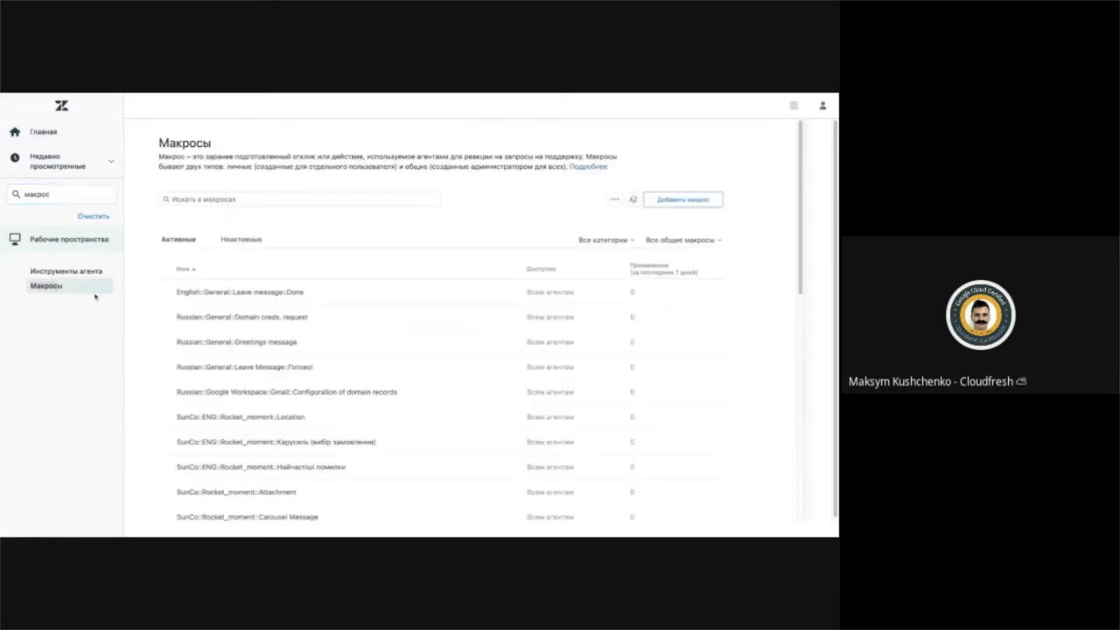
# Step: Look through the list of active macros and view the inactive ones before returning to the active list
pyautogui.scroll(-3, 418, 335)
pyautogui.scroll(3, 417, 324)
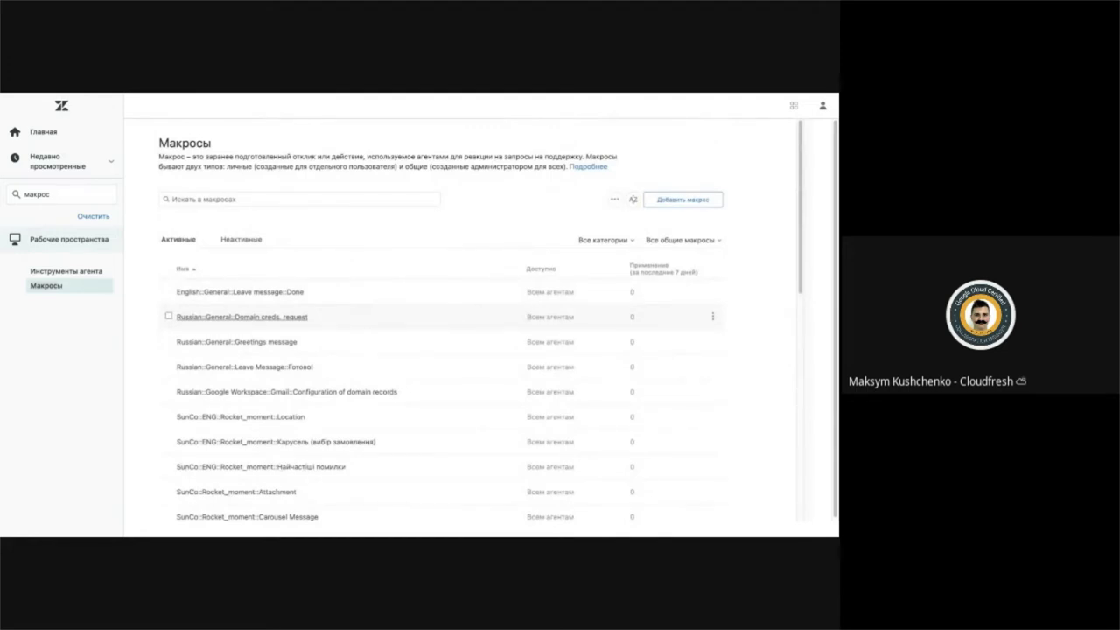
pyautogui.scroll(-1, 420, 333)
pyautogui.scroll(1, 420, 333)
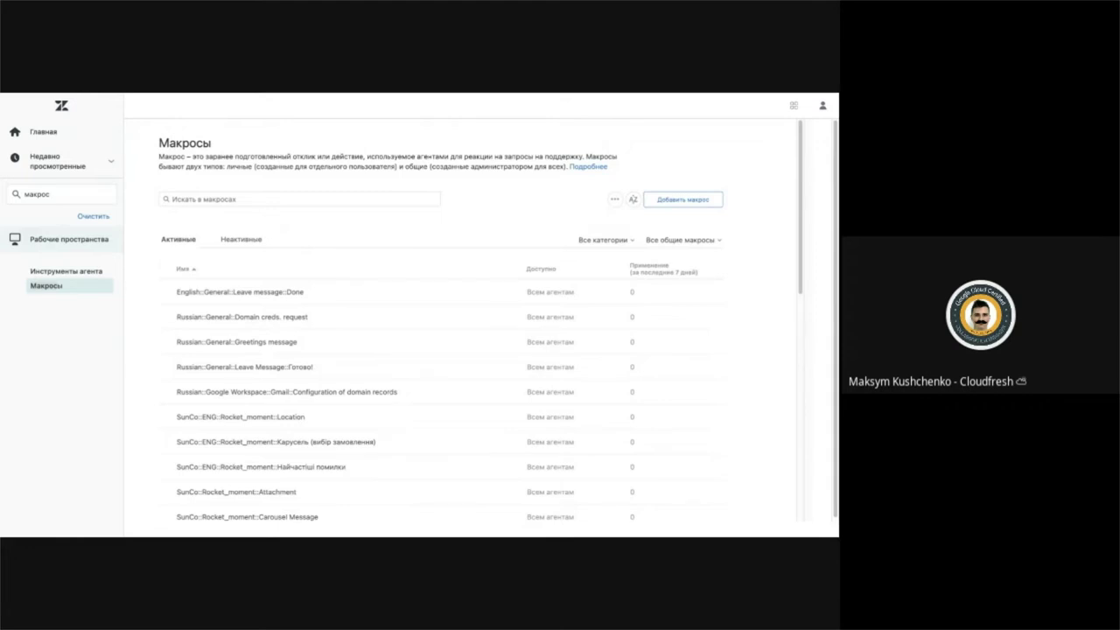
pyautogui.click(222, 242)
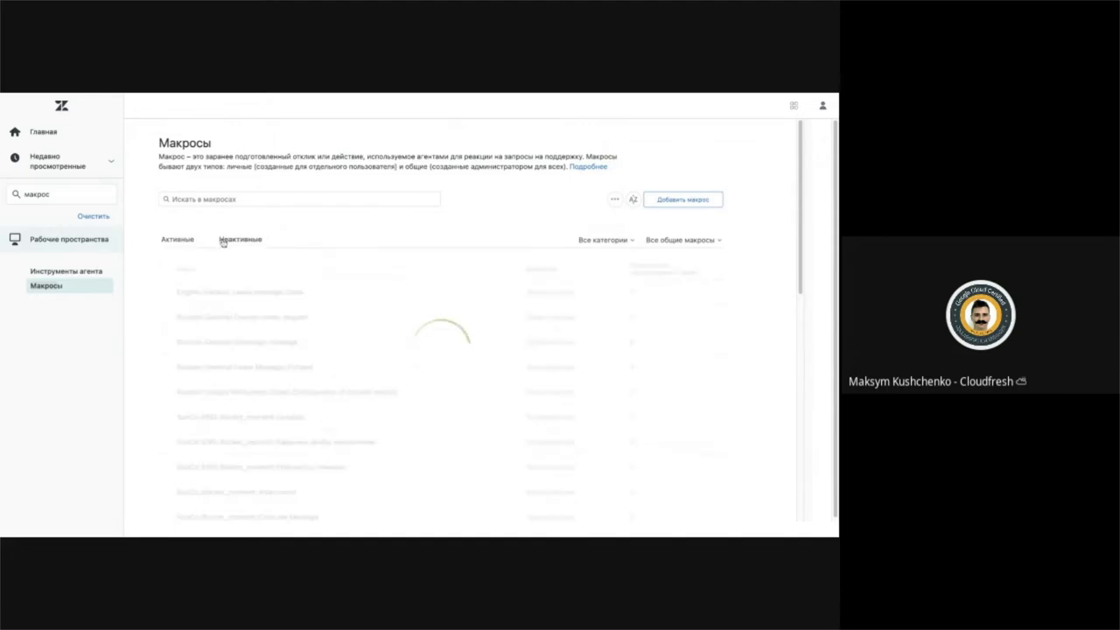
pyautogui.click(178, 240)
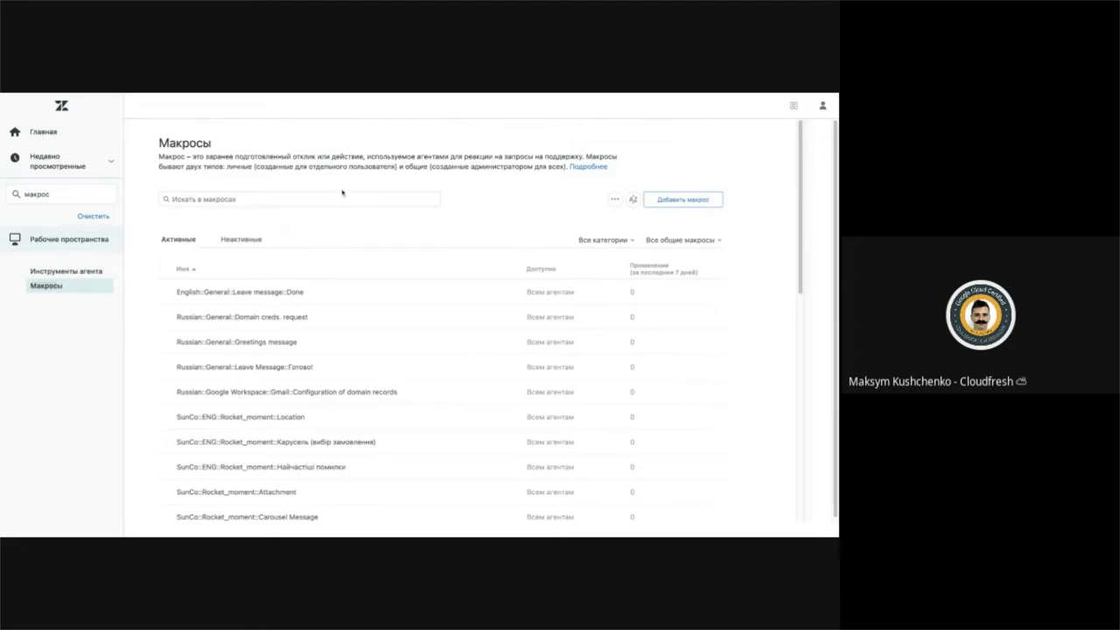
# Step: Examine the category and sharing options for filtering the macro list, leaving both filters unchanged
pyautogui.click(591, 240)
pyautogui.scroll(-2, 582, 280)
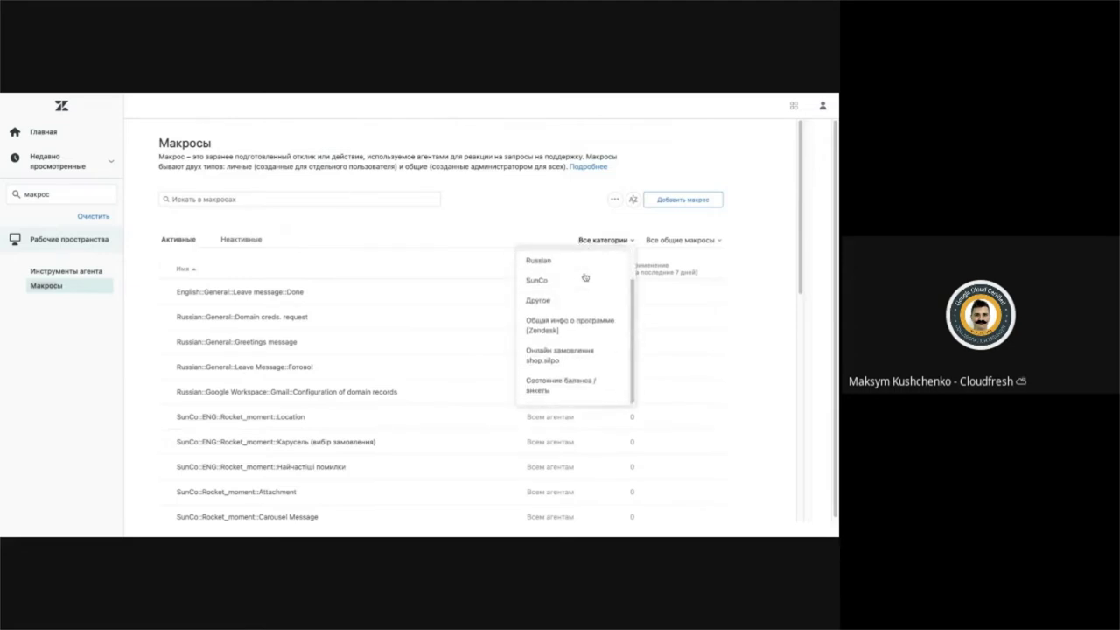
pyautogui.scroll(2, 583, 280)
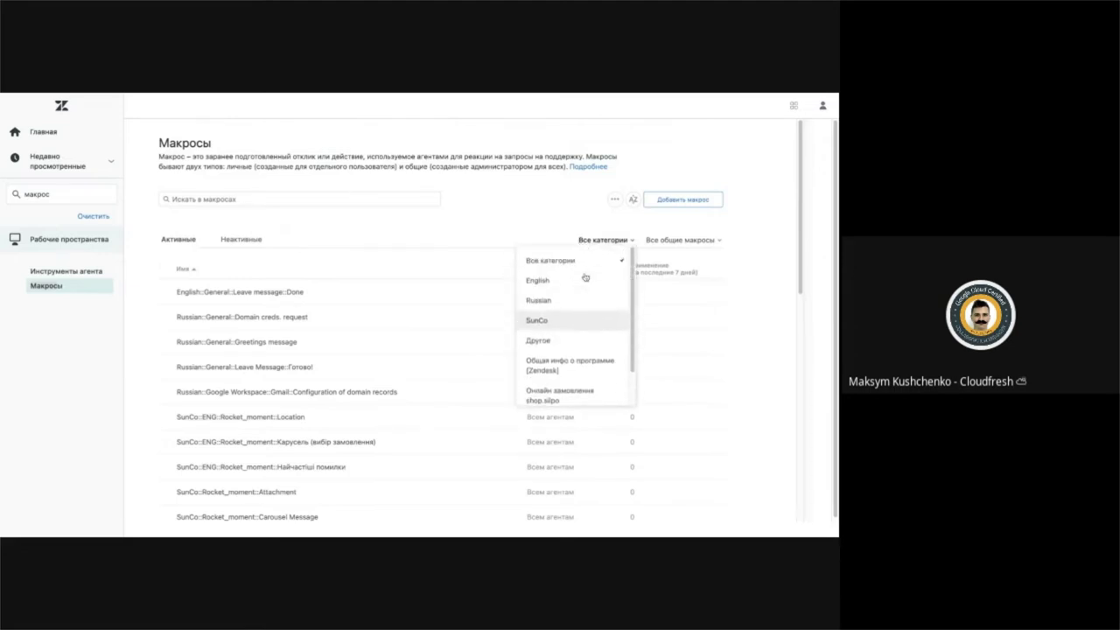
pyautogui.click(540, 222)
pyautogui.click(672, 240)
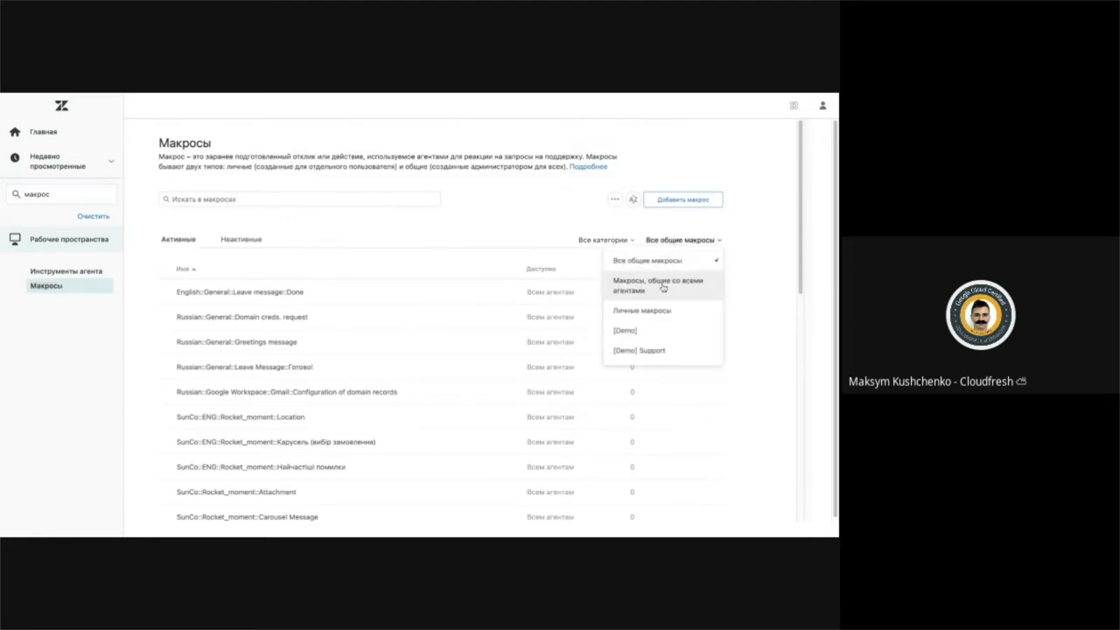
pyautogui.click(772, 292)
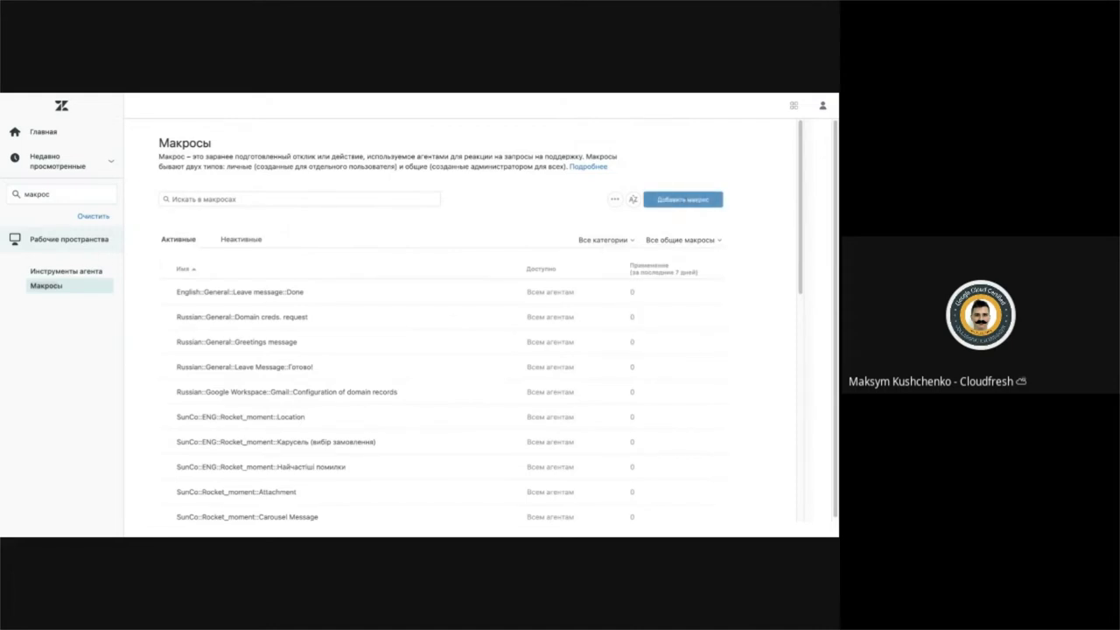
# Step: Start a new macro and make it available to agents in a group (Агентам в группе), choosing the Cloud Consultant group
pyautogui.click(683, 199)
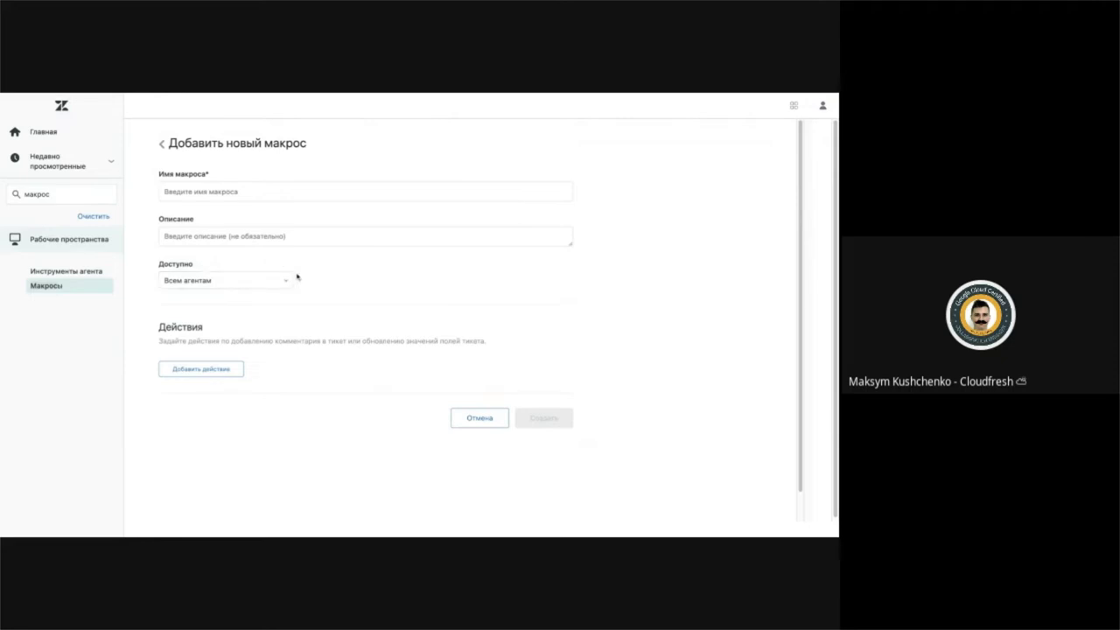
pyautogui.scroll(-2, 307, 272)
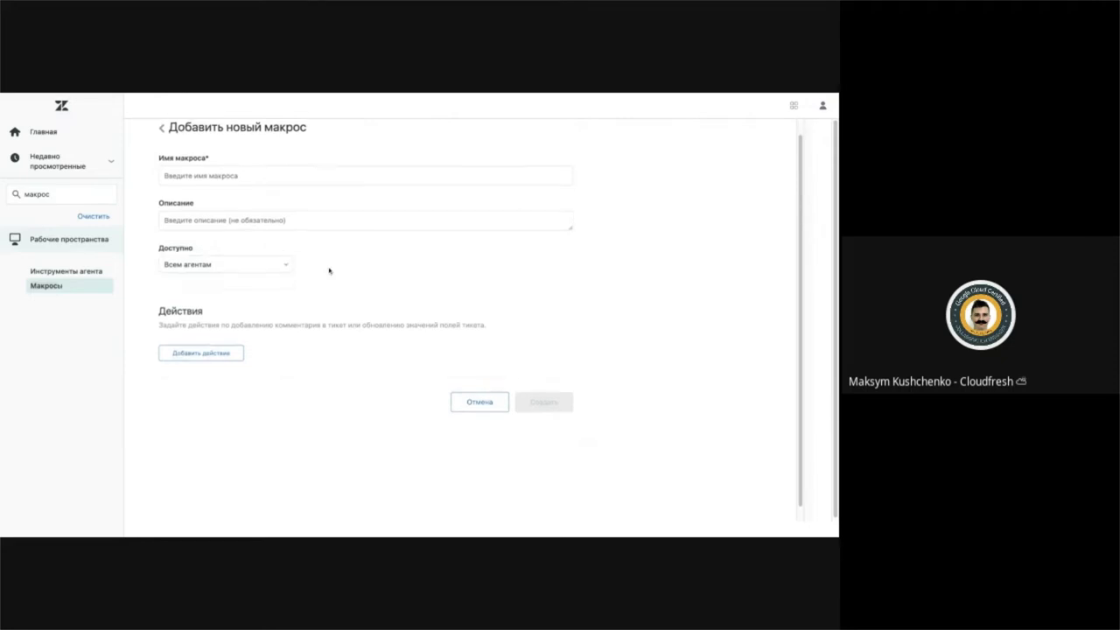
pyautogui.click(284, 253)
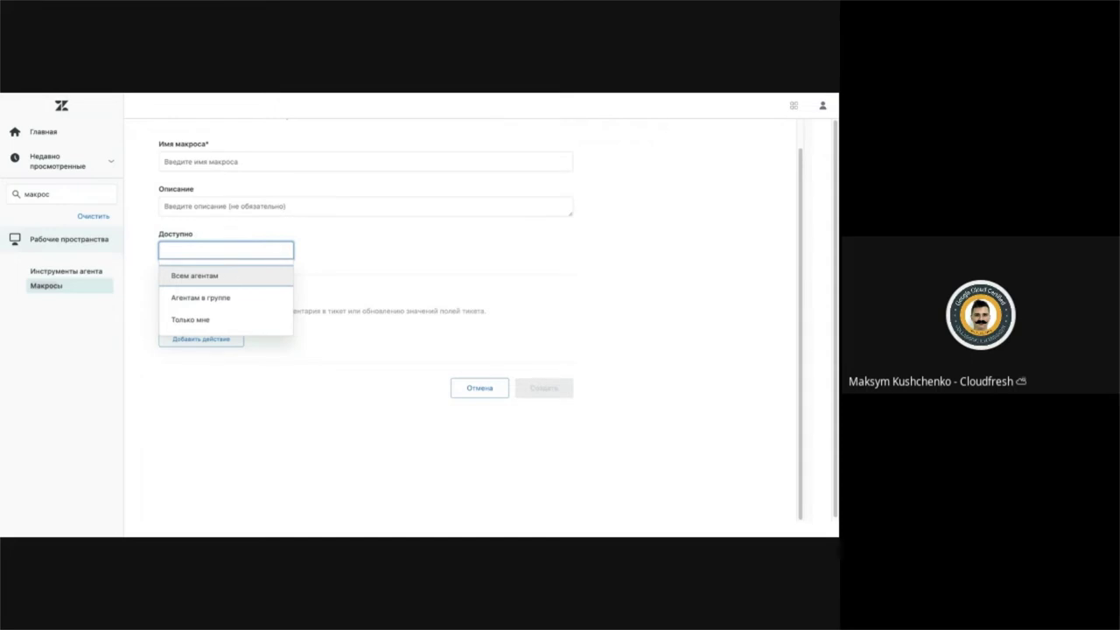
pyautogui.click(238, 296)
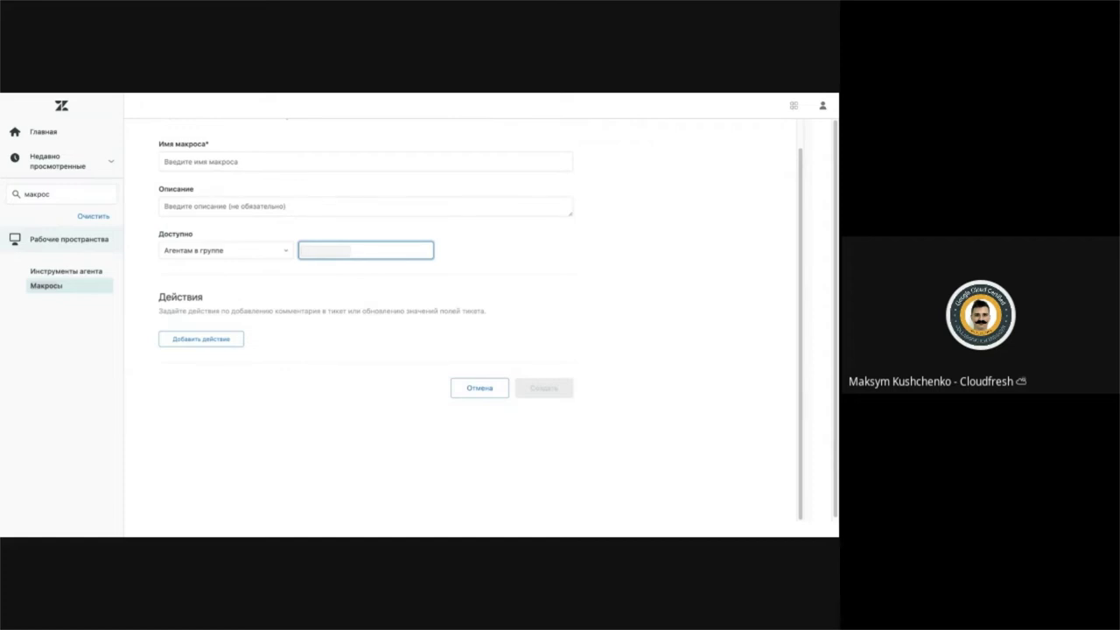
pyautogui.write('Clo')
pyautogui.press('Return')
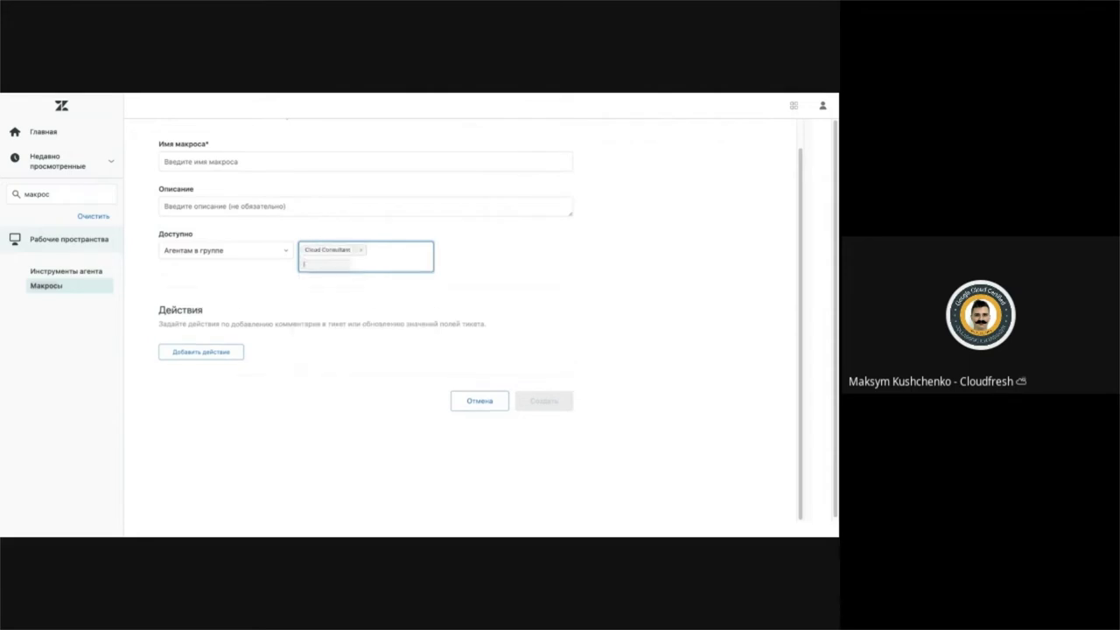
pyautogui.click(378, 296)
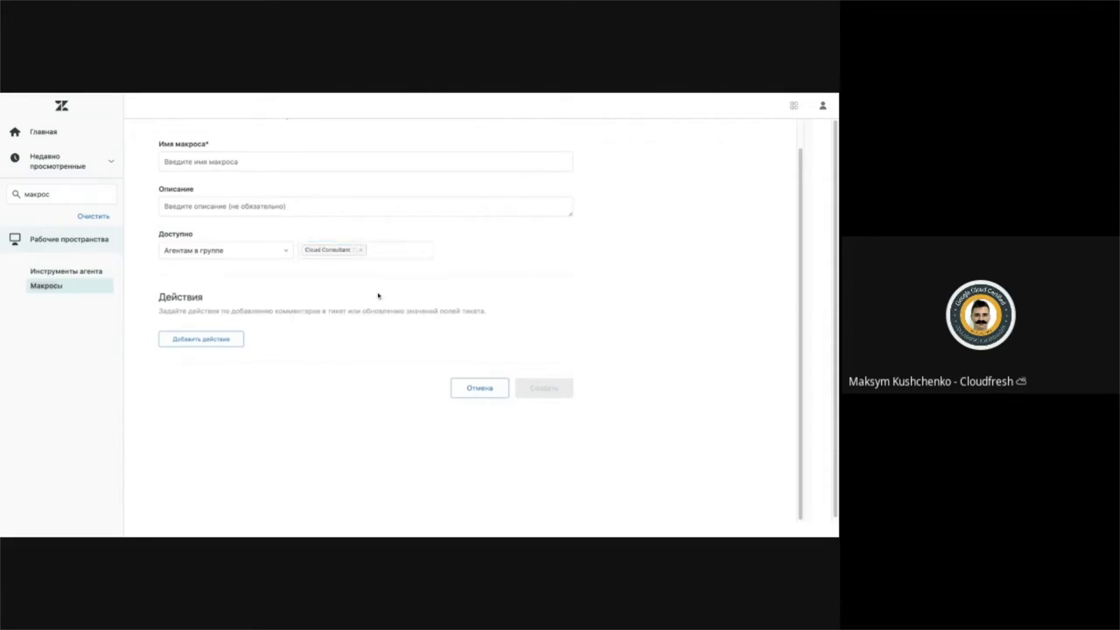
# Step: Add the [Demo] Support group to the macro's availability, and remove that group again
pyautogui.click(376, 258)
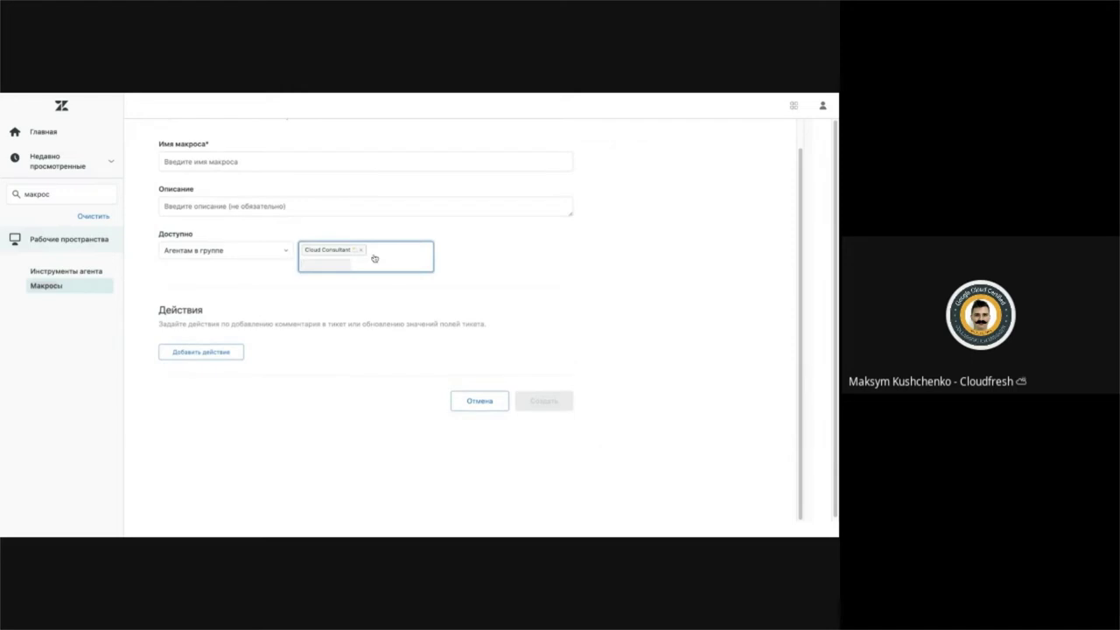
pyautogui.write('de')
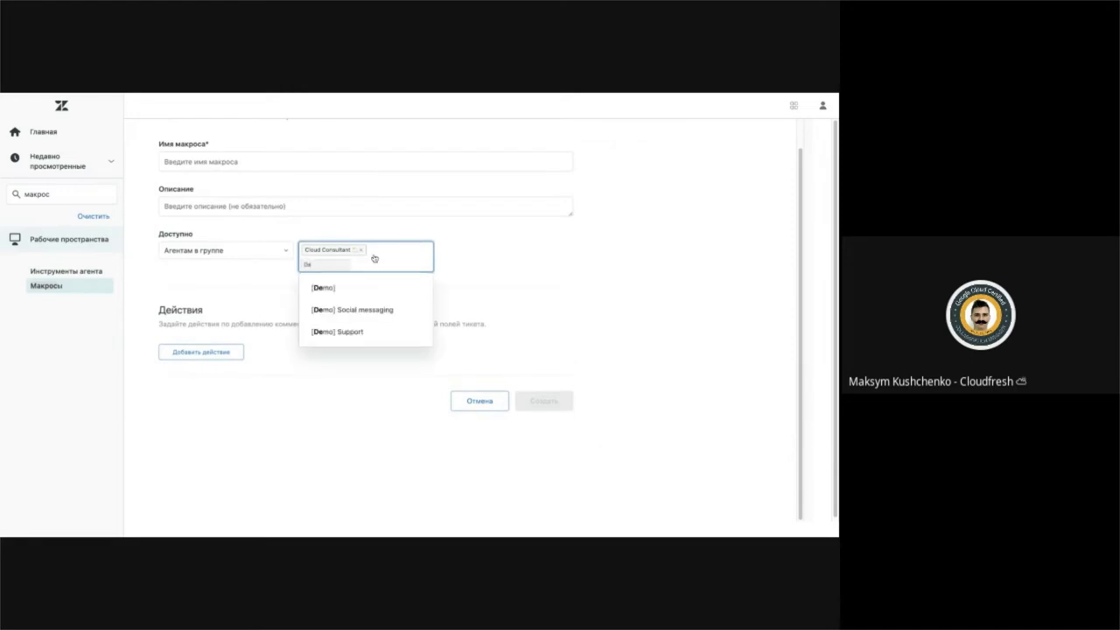
pyautogui.click(338, 331)
pyautogui.click(474, 296)
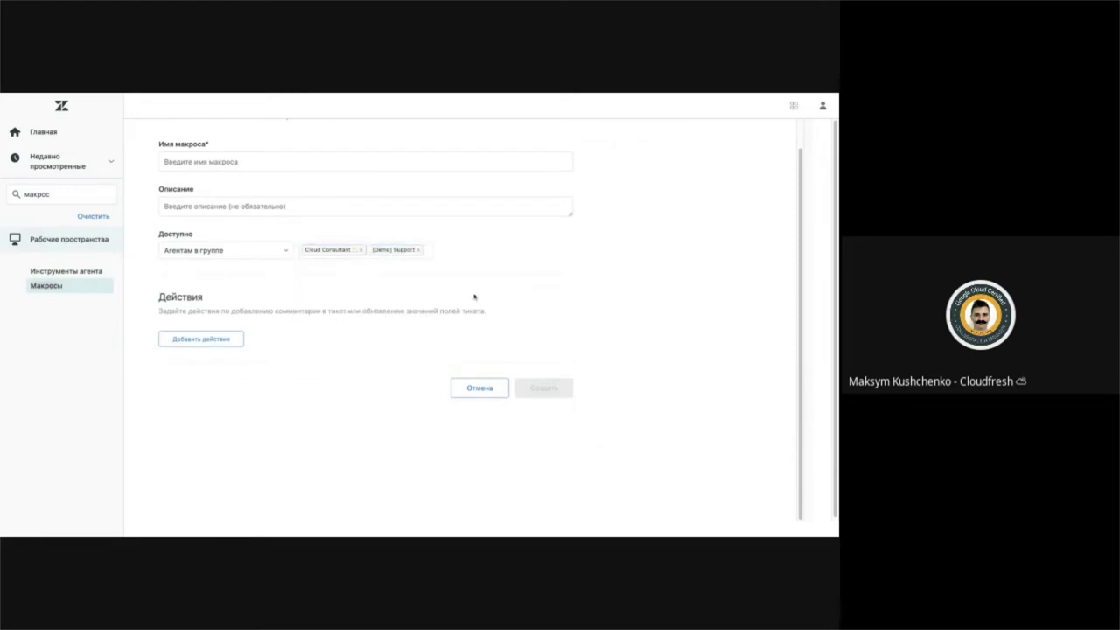
pyautogui.click(419, 251)
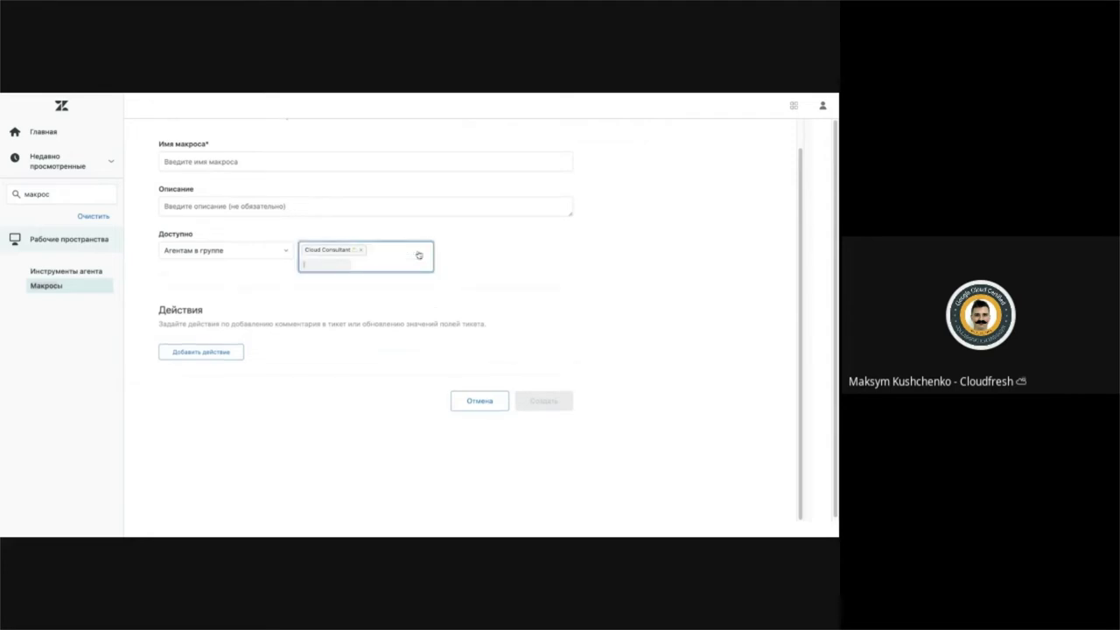
pyautogui.click(463, 255)
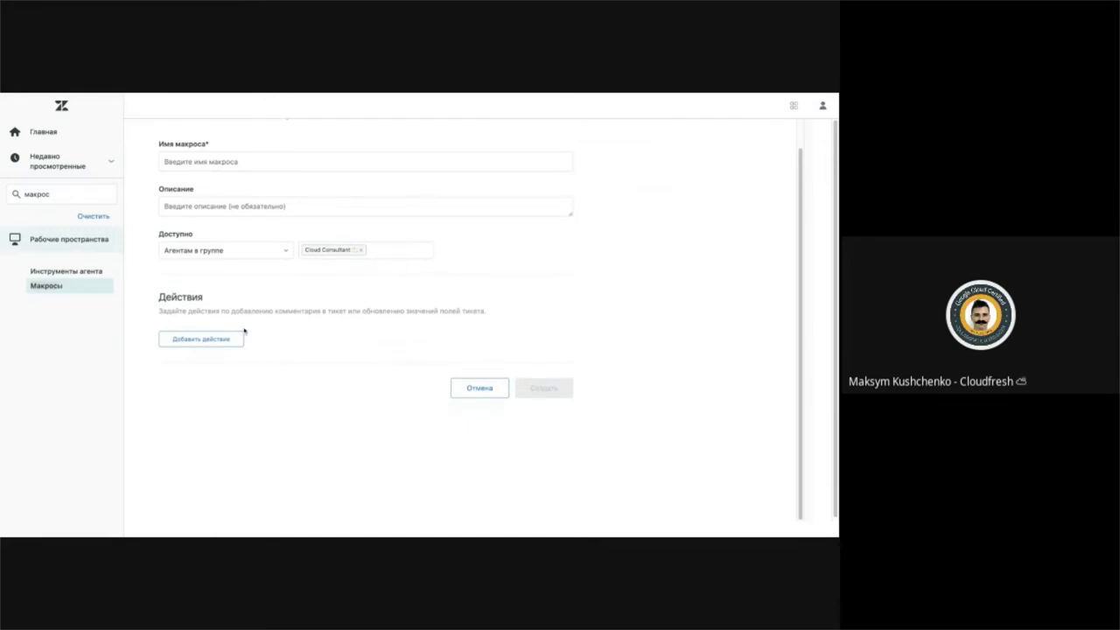
# Step: Add an action to the macro that sets the ticket's Статус to На удержании
pyautogui.scroll(-1, 308, 303)
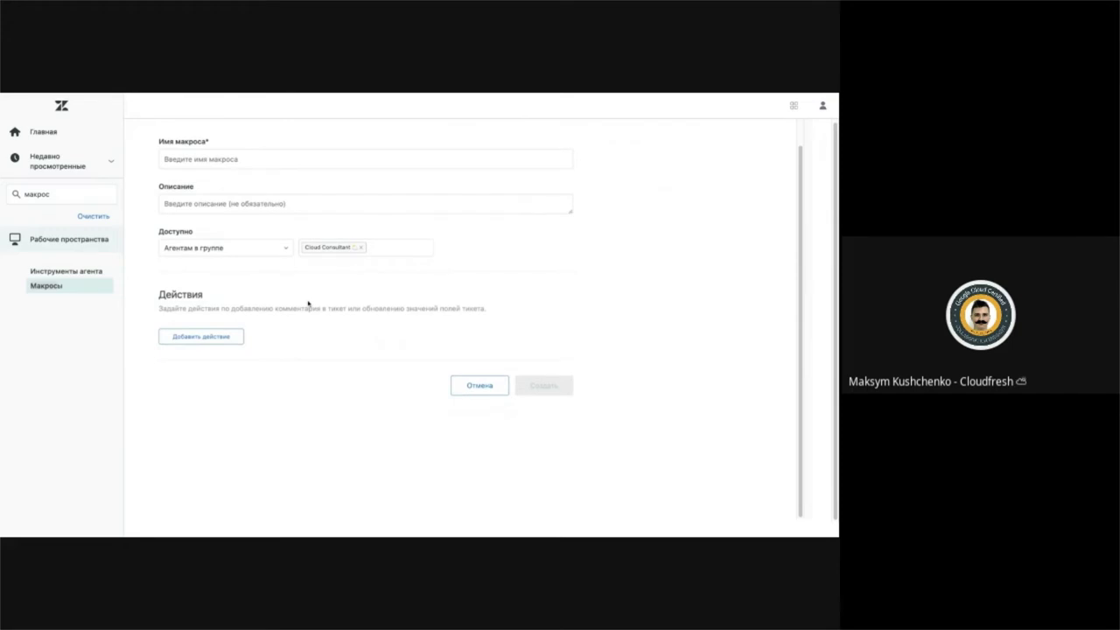
pyautogui.click(201, 336)
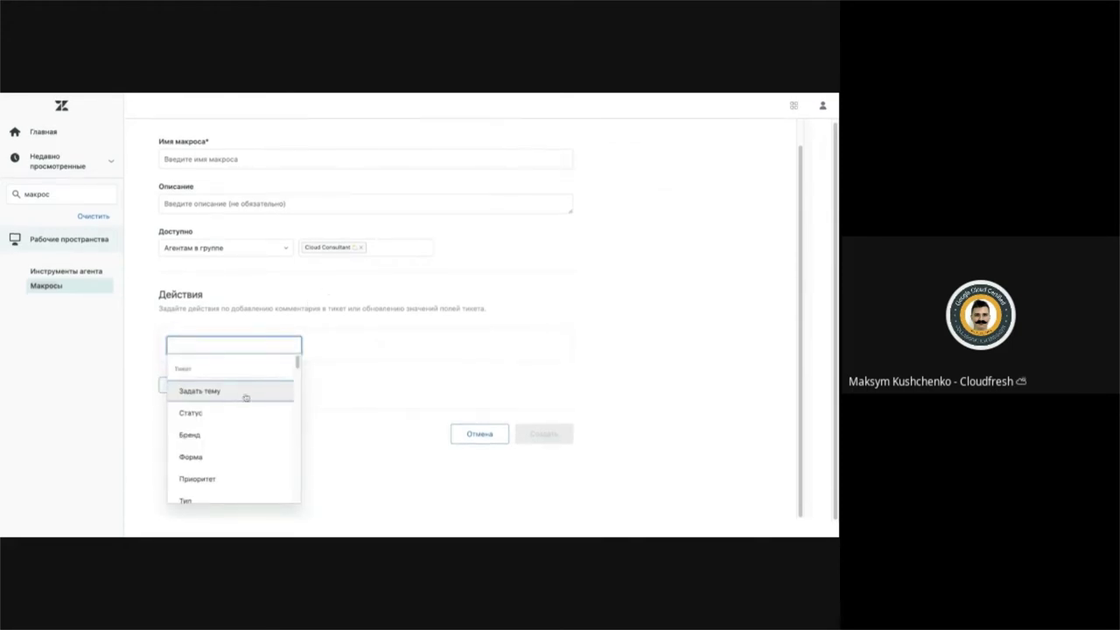
pyautogui.scroll(-2, 245, 399)
pyautogui.scroll(2, 246, 399)
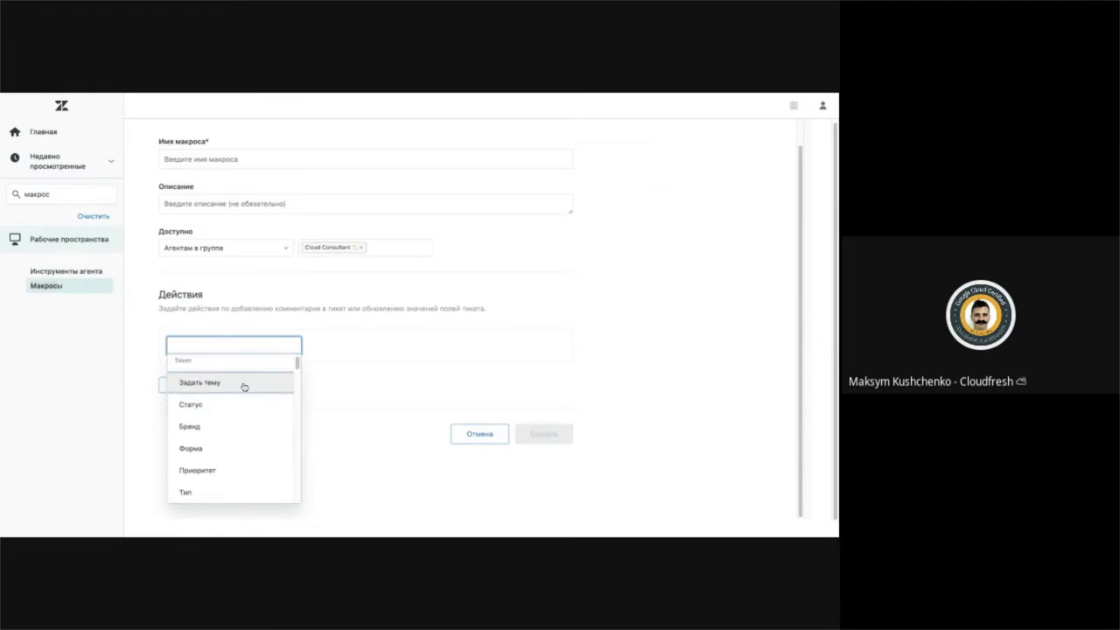
pyautogui.click(221, 407)
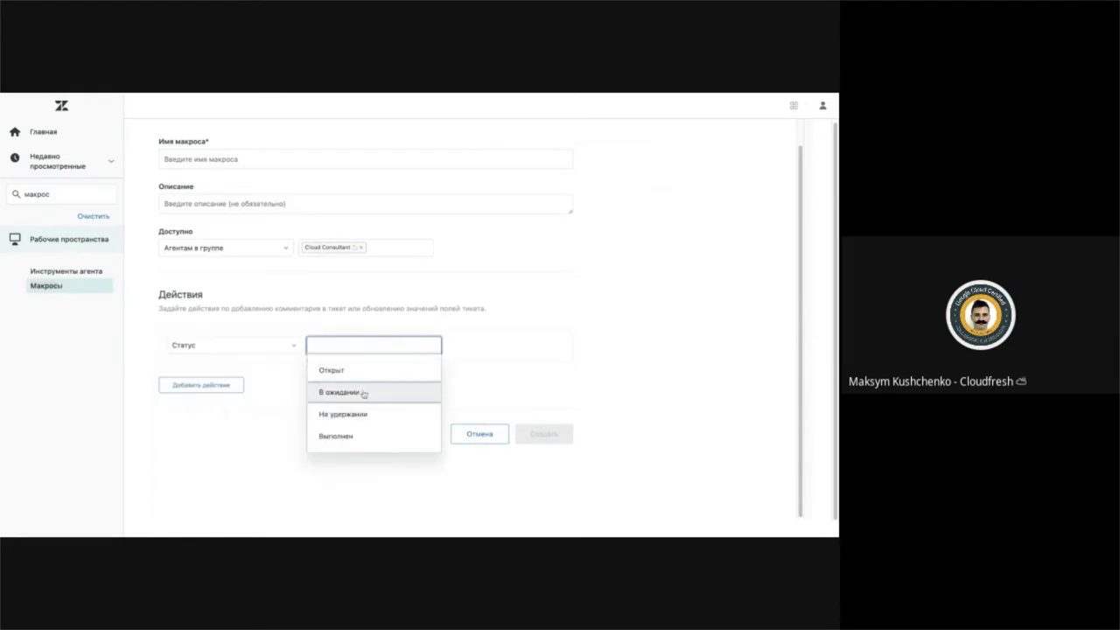
pyautogui.click(339, 415)
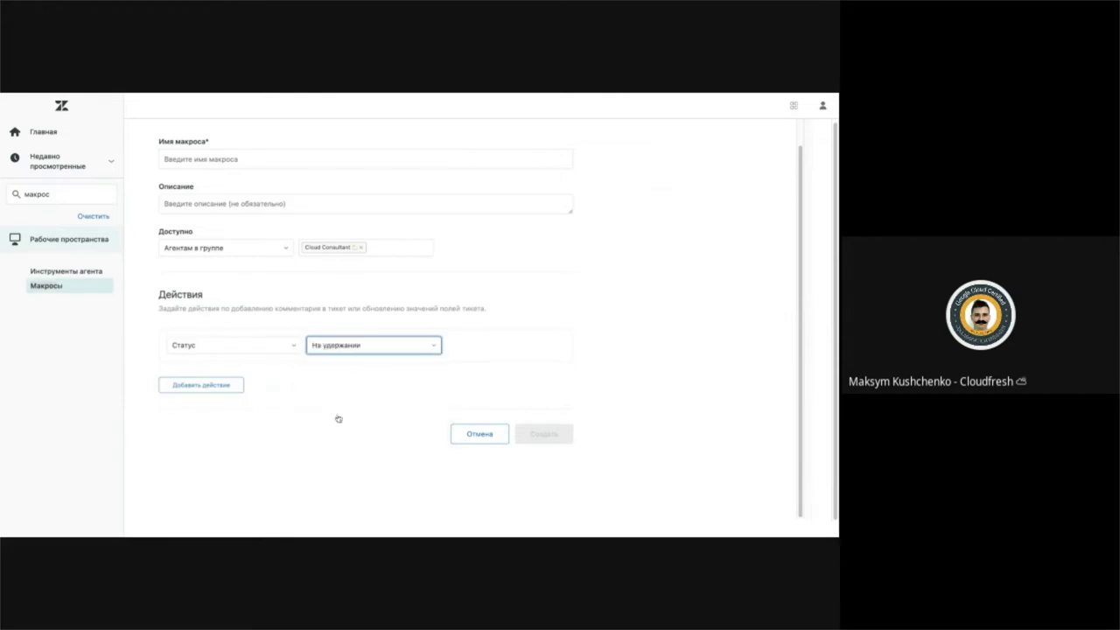
# Step: Add an action setting [demo] Название шаблона to Вопрос о регистрации, and leave the new macro form without creating the macro
pyautogui.click(234, 385)
pyautogui.scroll(-5, 229, 362)
pyautogui.scroll(-2, 261, 276)
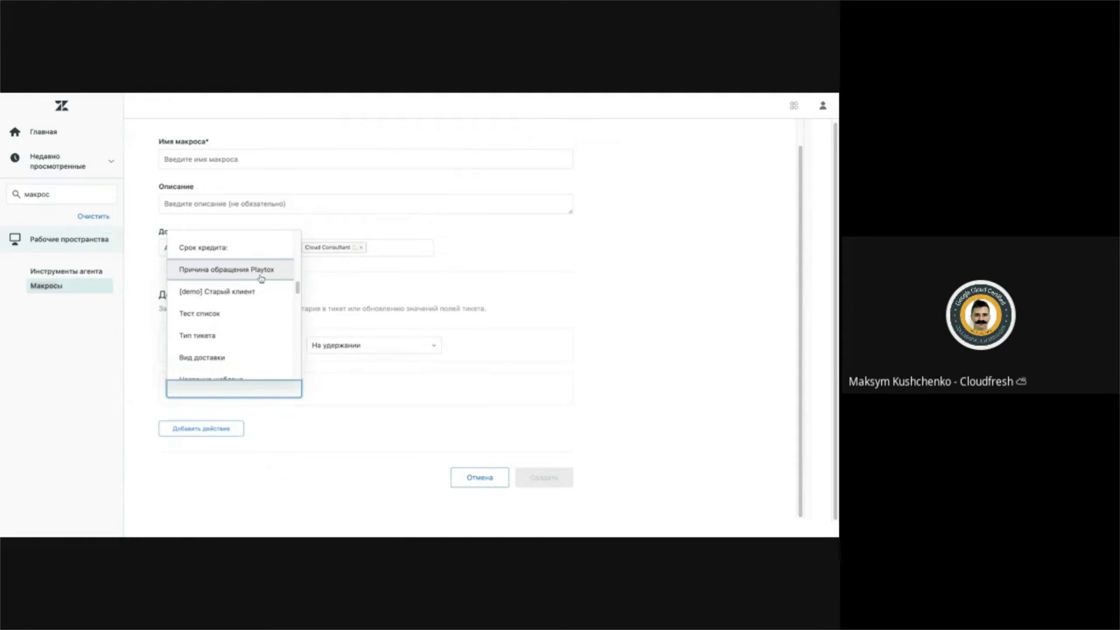
pyautogui.scroll(-1, 230, 306)
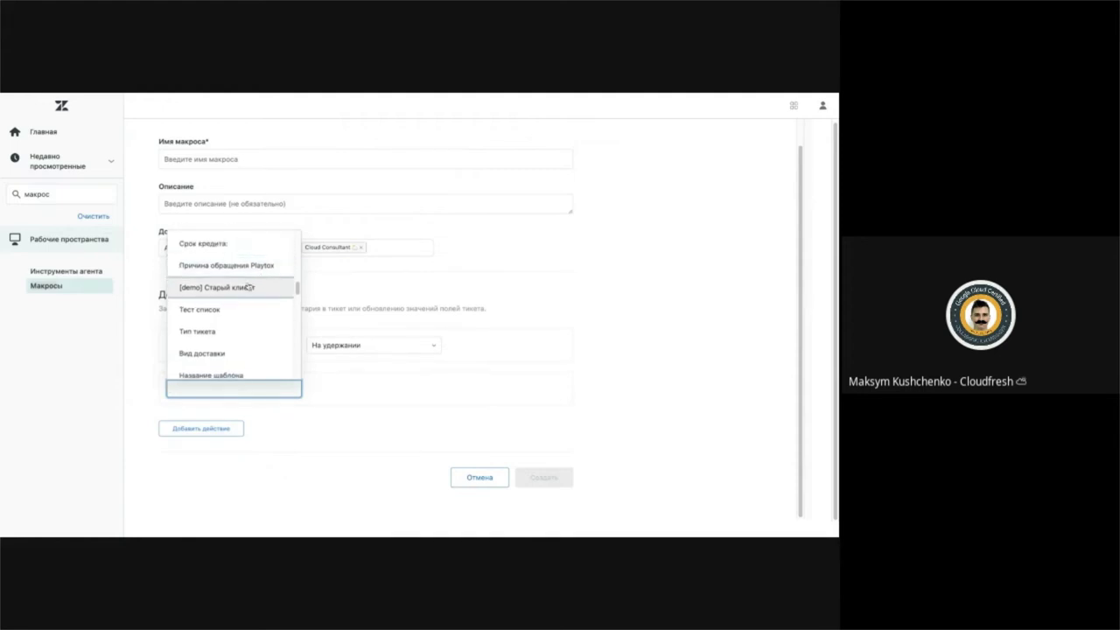
pyautogui.write('п')
pyautogui.press('BackSpace')
pyautogui.write('ч')
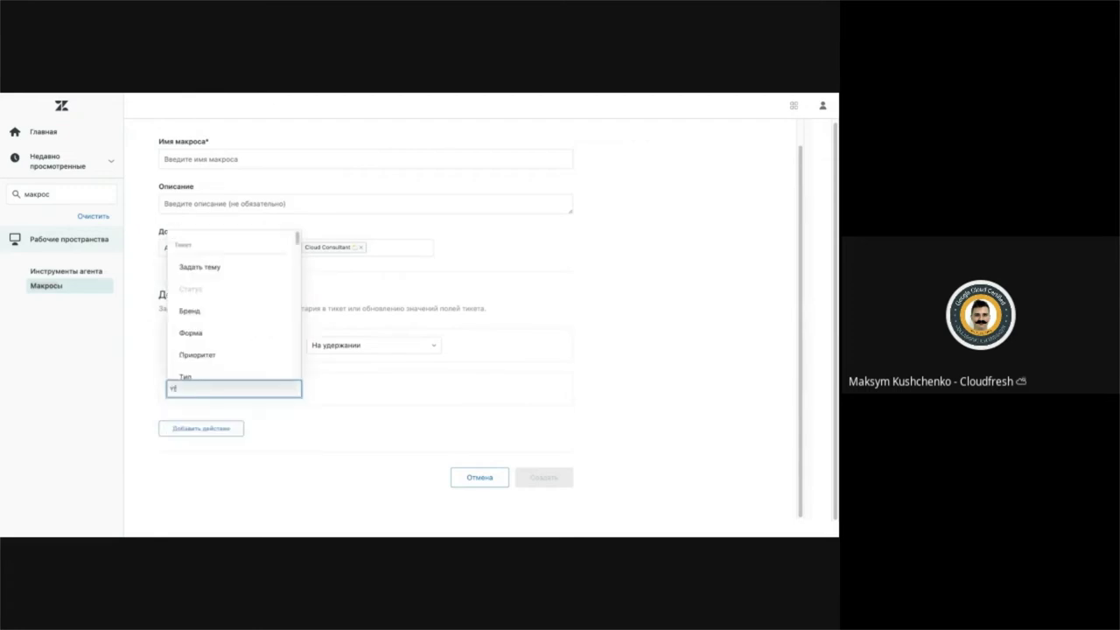
pyautogui.press('BackSpace')
pyautogui.write('и')
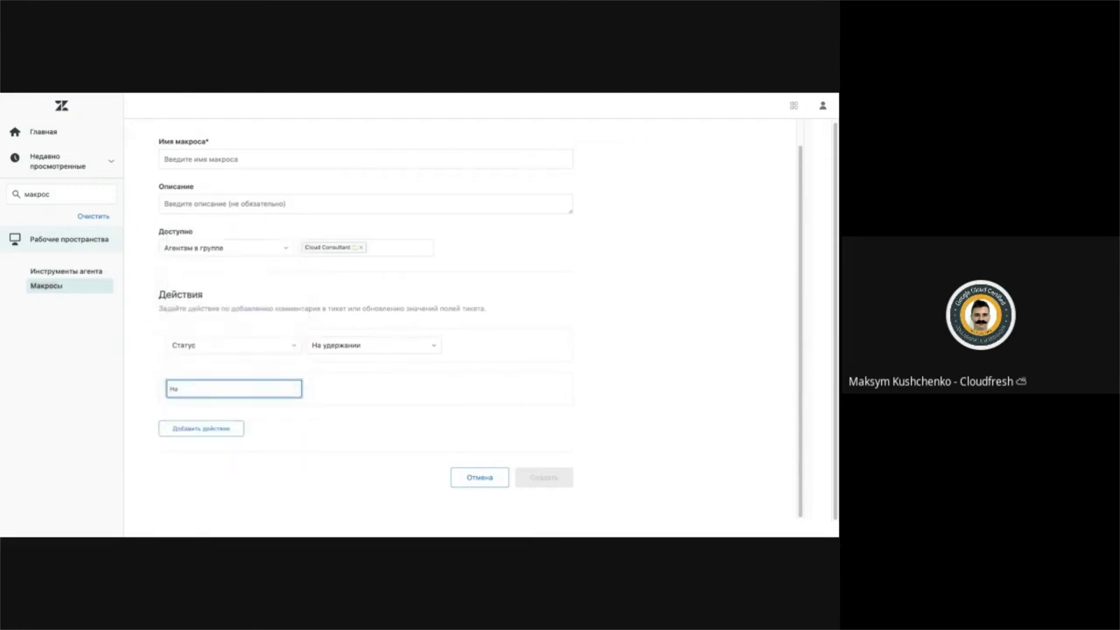
pyautogui.click(245, 435)
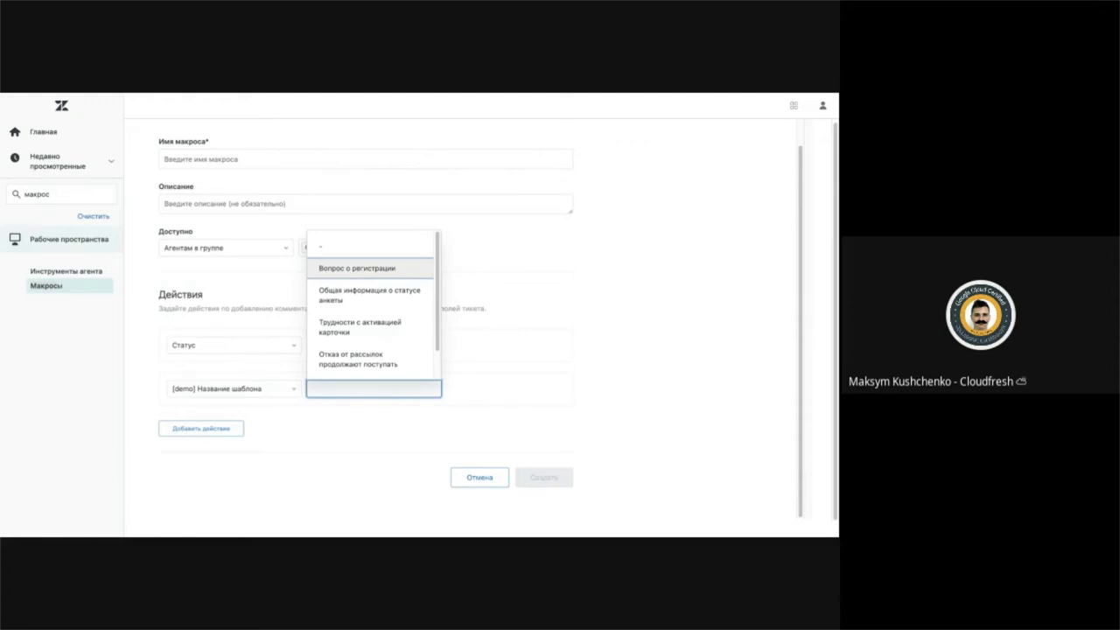
pyautogui.press('Return')
pyautogui.scroll(1, 455, 358)
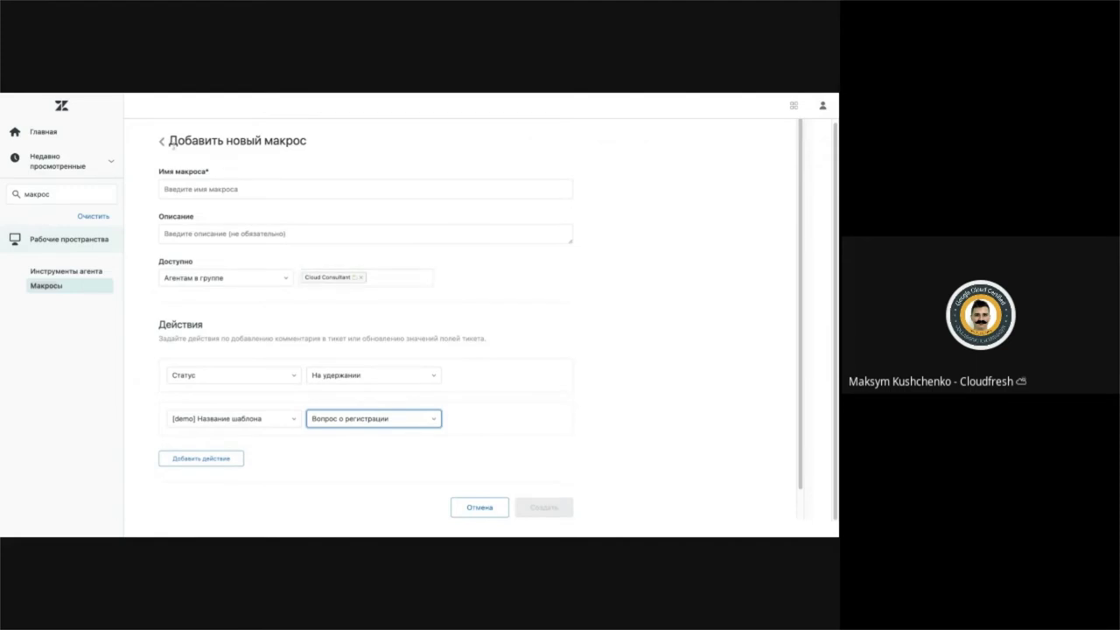
pyautogui.click(161, 141)
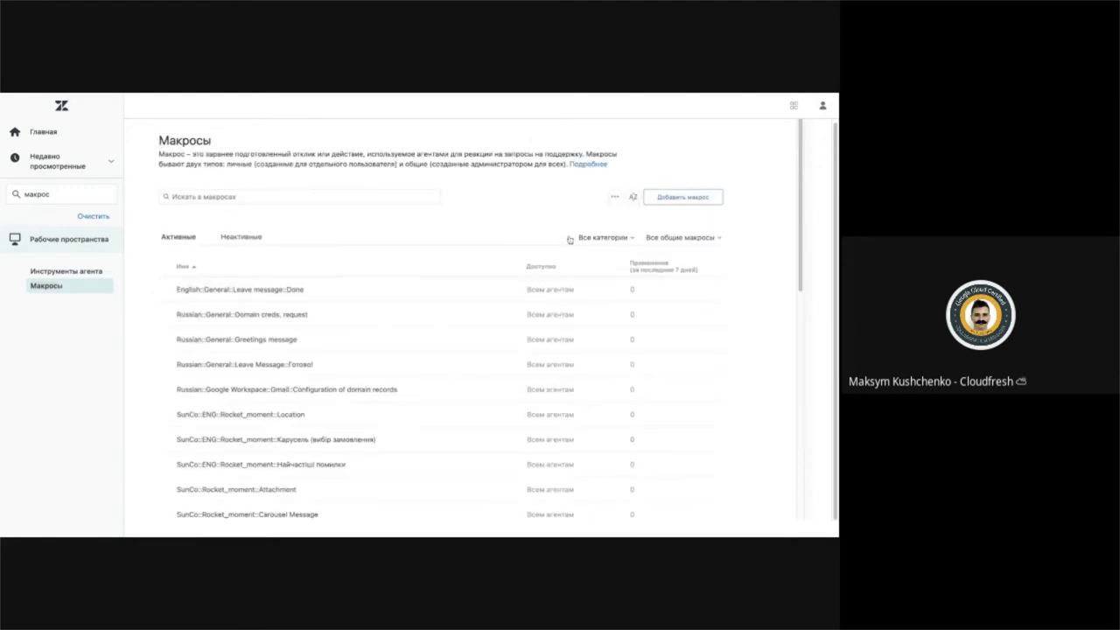
# Step: Examine how the active macros' names are split into categories with ::, comparing them with the SunCo category in the ticket's macro chooser
pyautogui.scroll(-1, 294, 361)
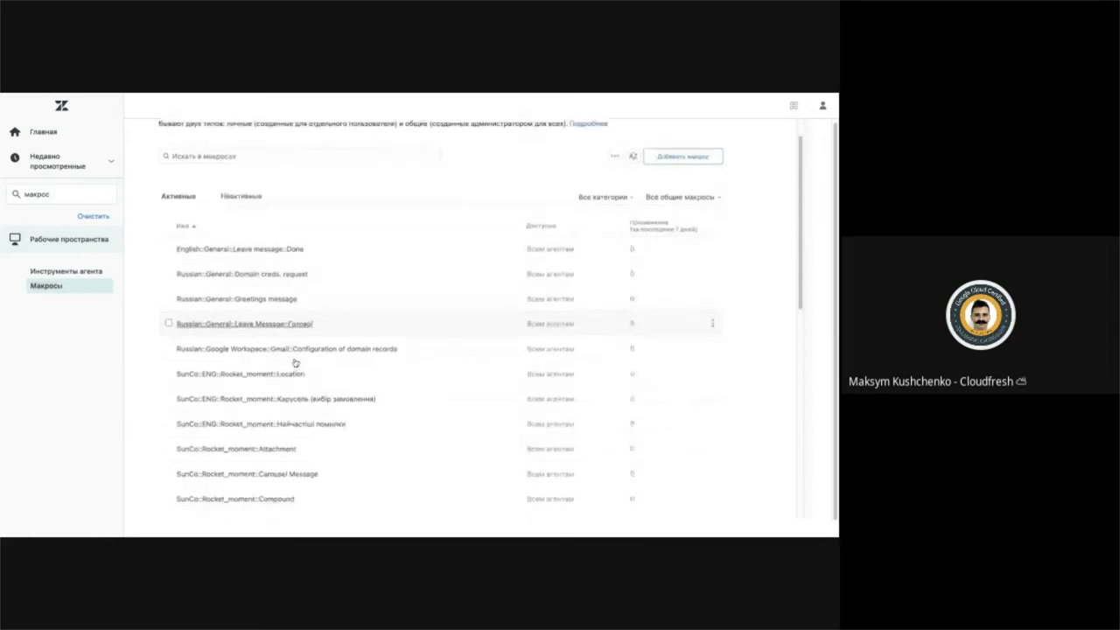
pyautogui.scroll(1, 296, 364)
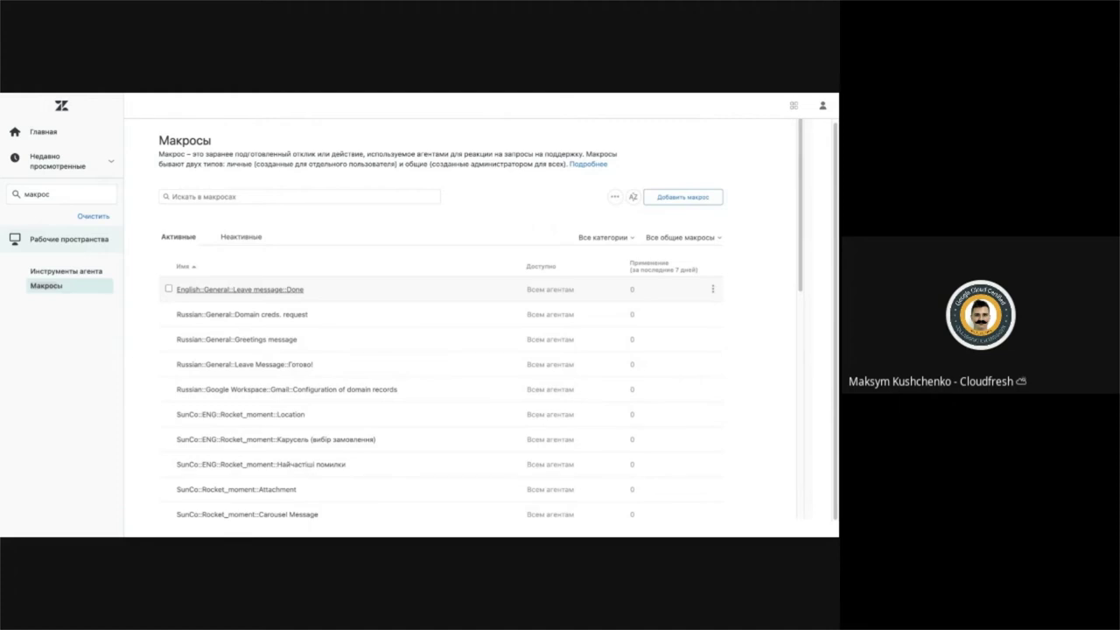
pyautogui.scroll(-1, 203, 286)
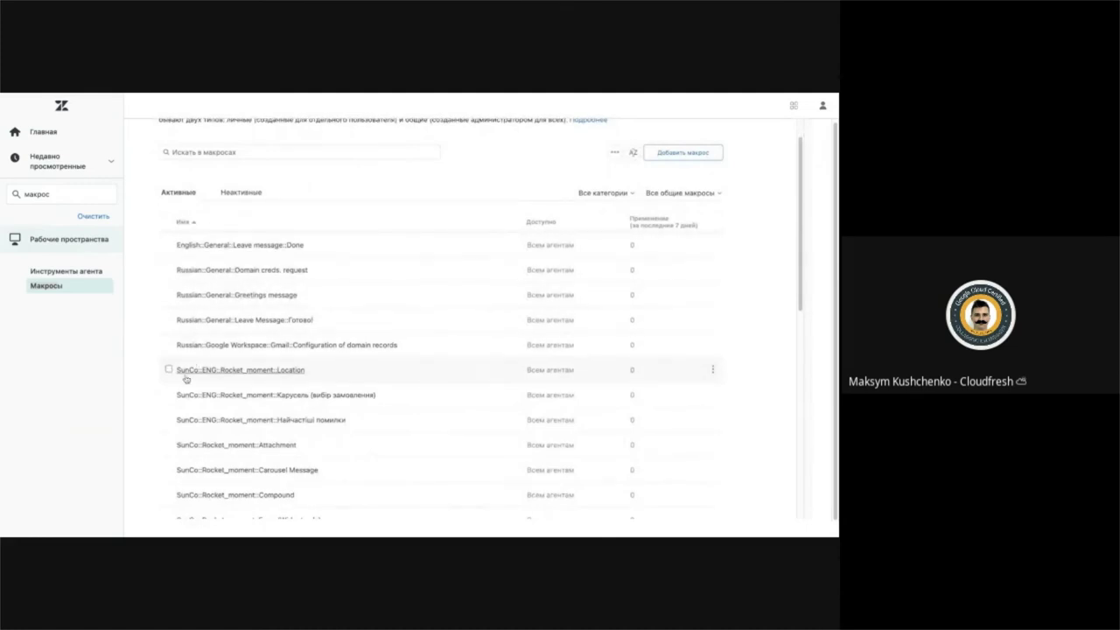
pyautogui.scroll(-1, 185, 378)
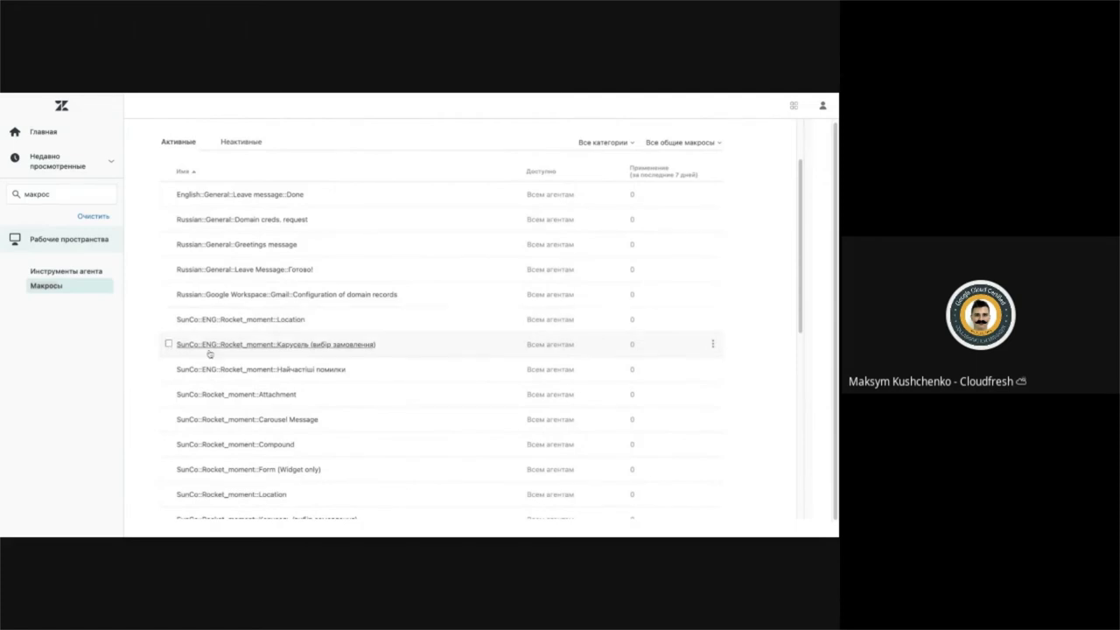
pyautogui.scroll(-1, 230, 355)
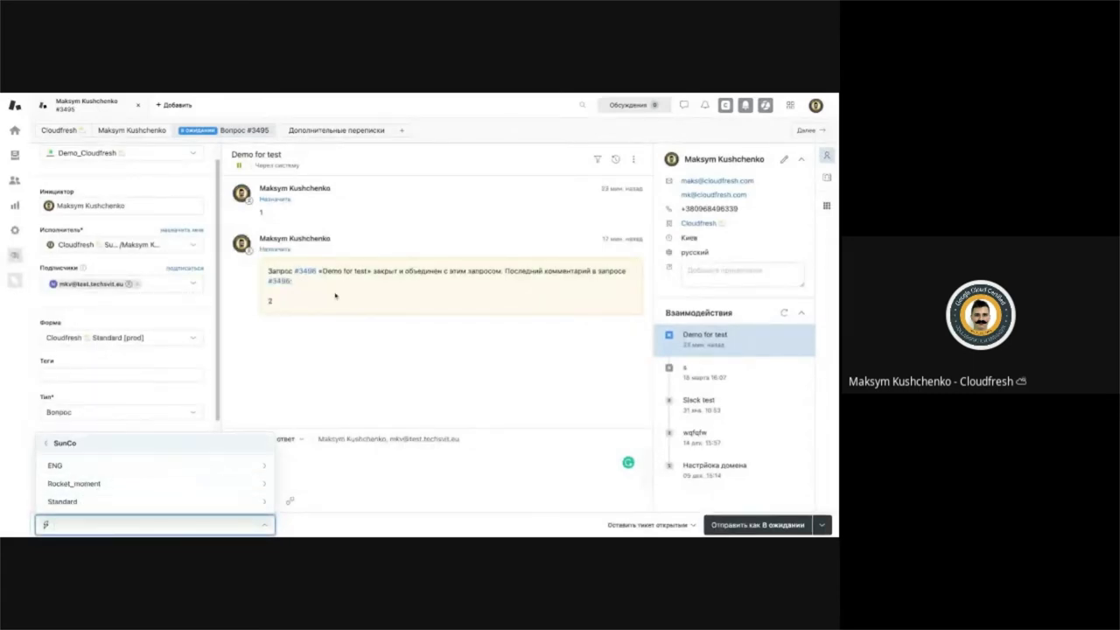
pyautogui.press('Escape')
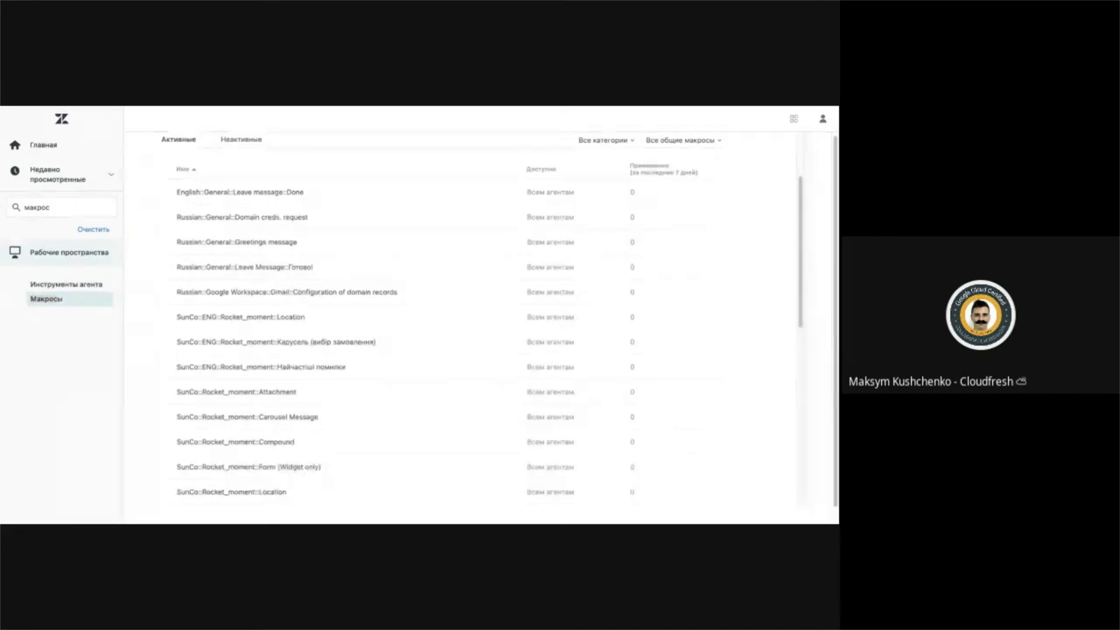
# Step: Switch to the ticket and preview the Location macro under SunCo, ENG, Rocket_moment, closing the preview without applying it
pyautogui.hotkey('alt', 'Tab')
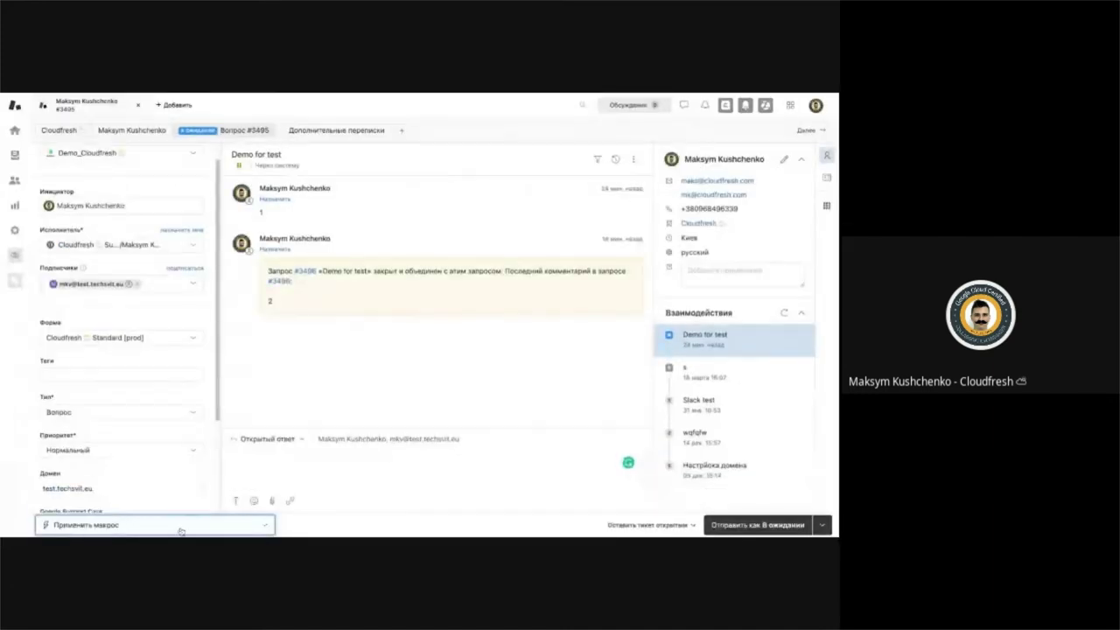
pyautogui.click(175, 528)
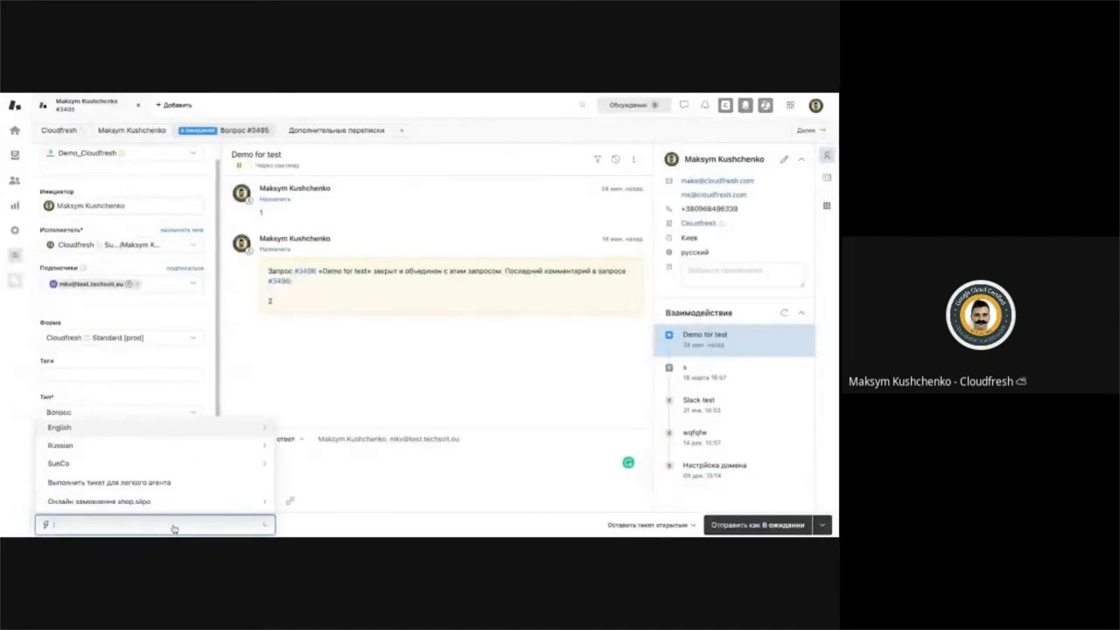
pyautogui.click(267, 465)
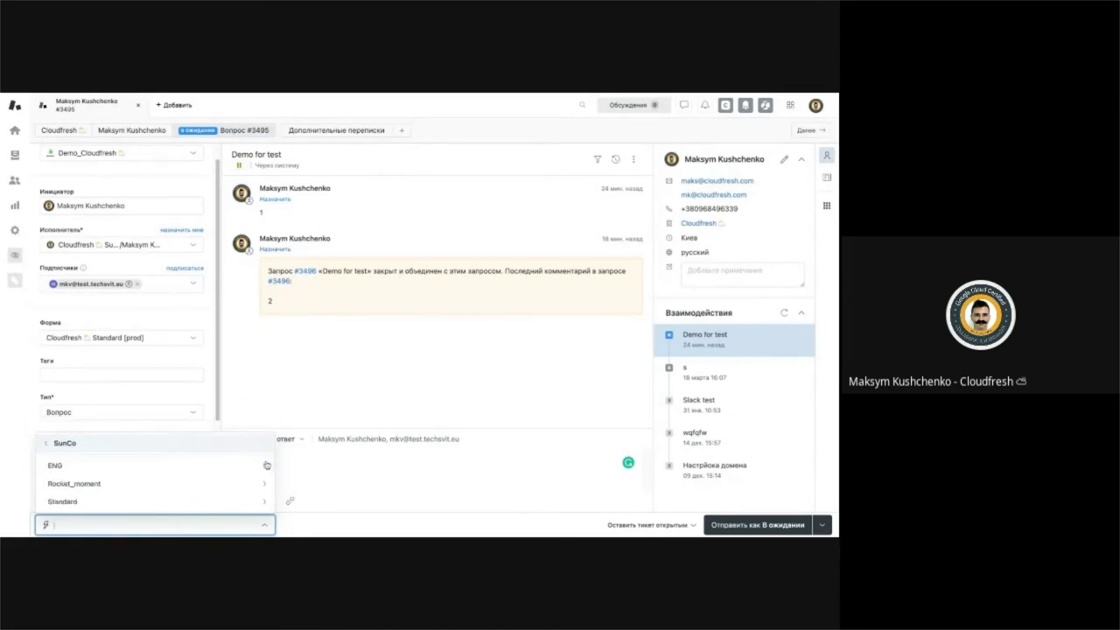
pyautogui.click(193, 469)
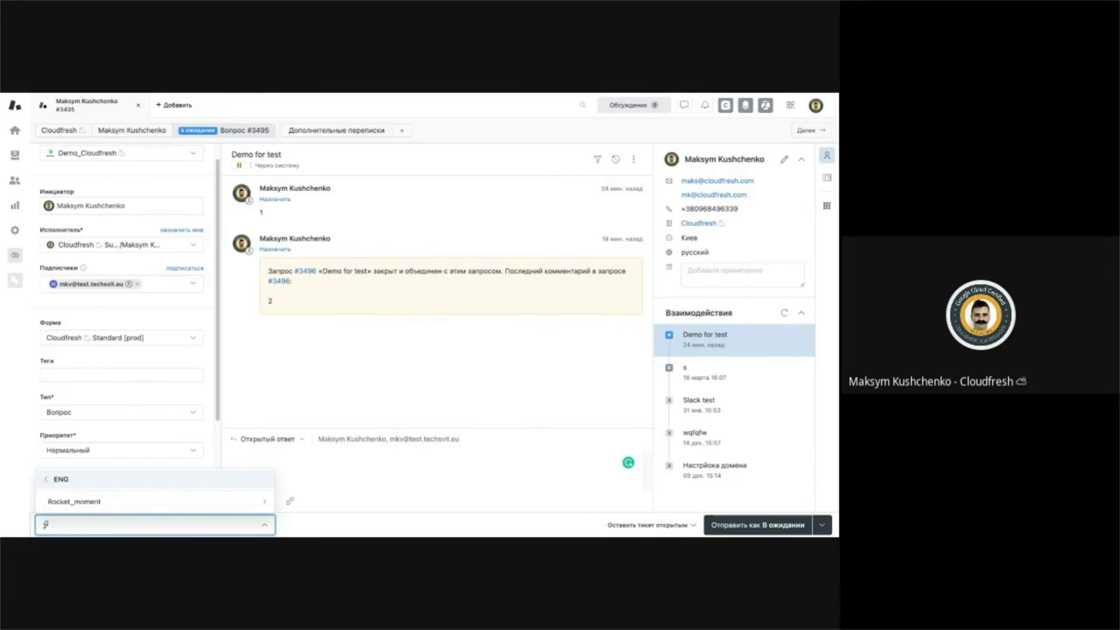
pyautogui.click(162, 501)
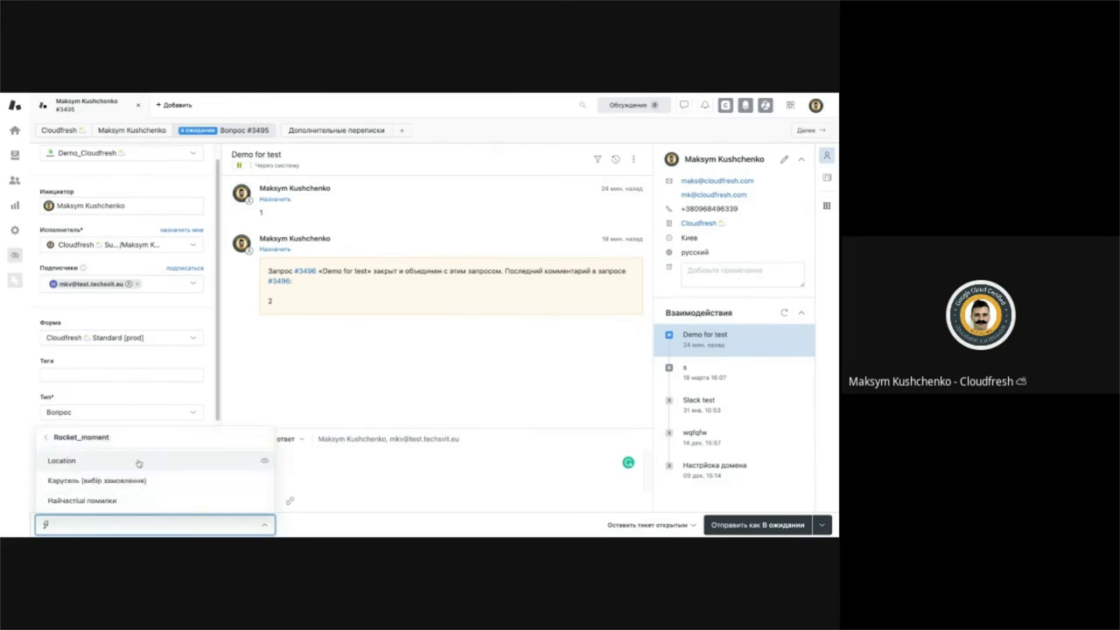
pyautogui.moveTo(139, 462)
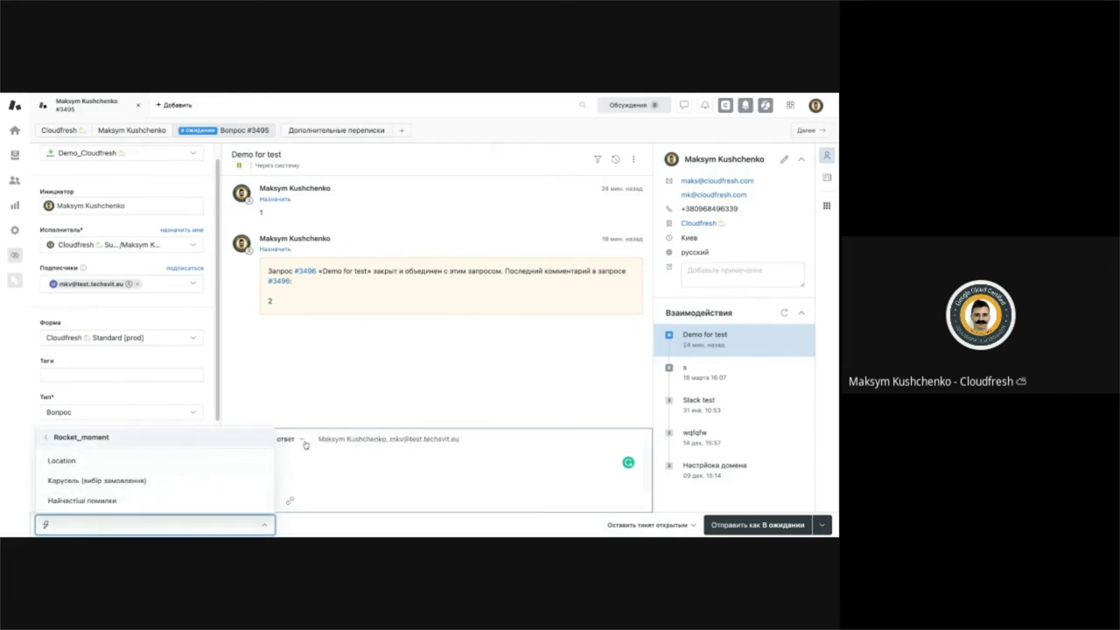
pyautogui.moveTo(266, 459)
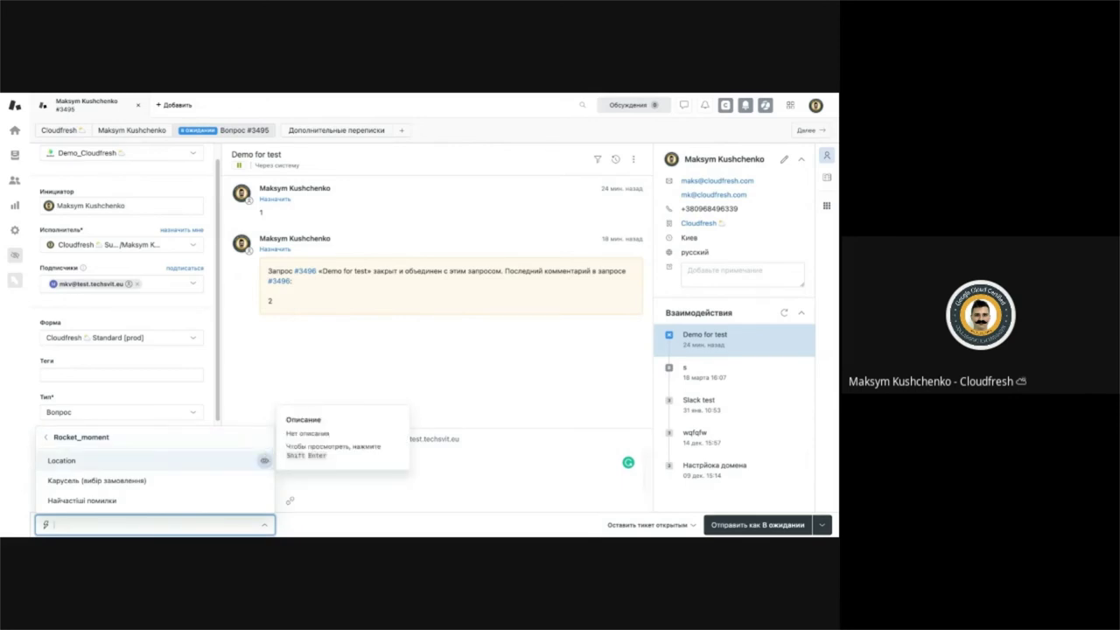
pyautogui.click(266, 461)
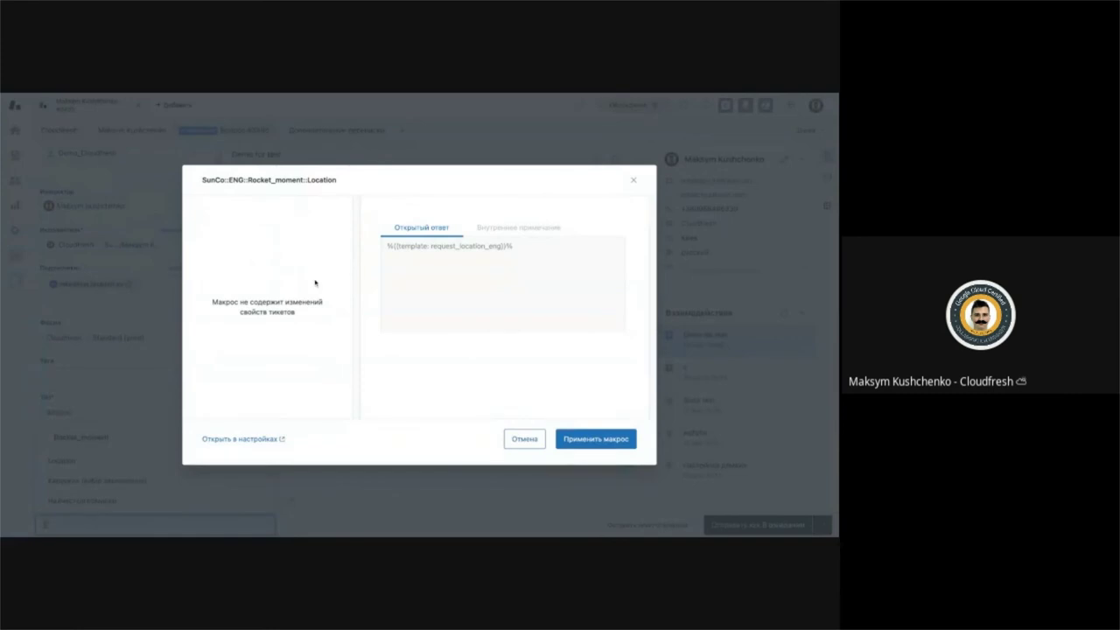
pyautogui.click(634, 179)
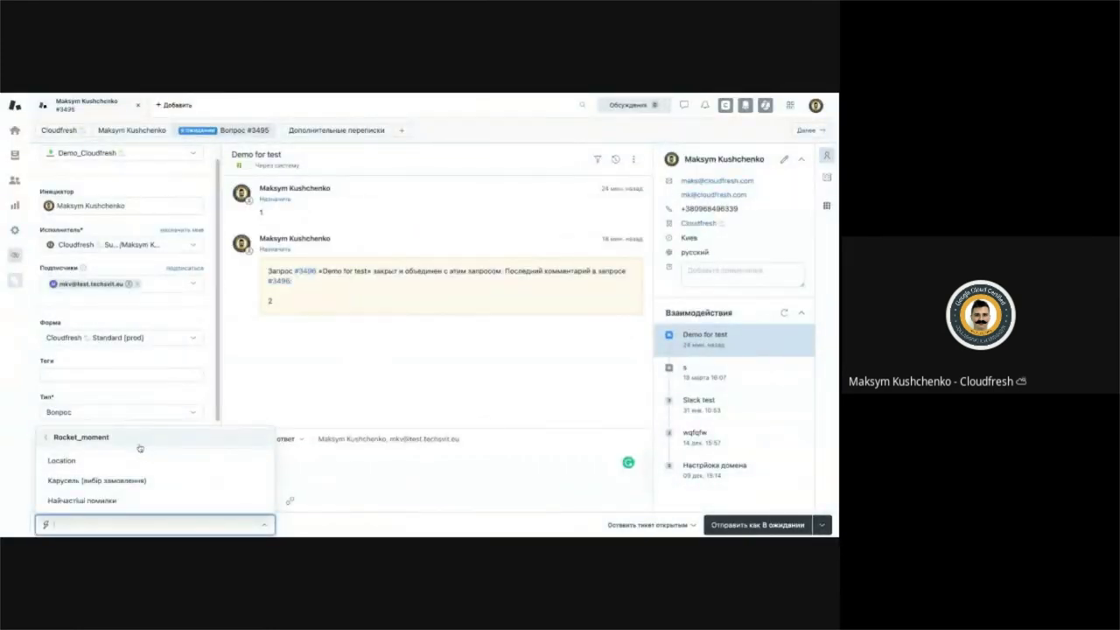
# Step: Preview the Карусель (вибір замовлення) macro, inspect its public reply template text, and close the preview without applying it
pyautogui.click(264, 480)
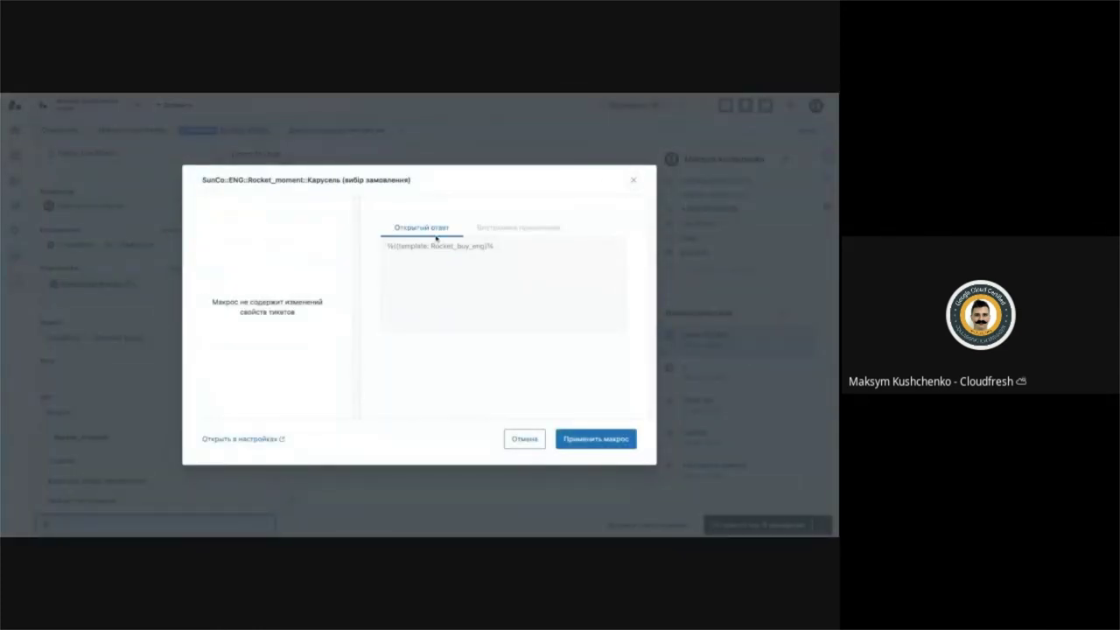
pyautogui.moveTo(388, 246); pyautogui.dragTo(494, 246)
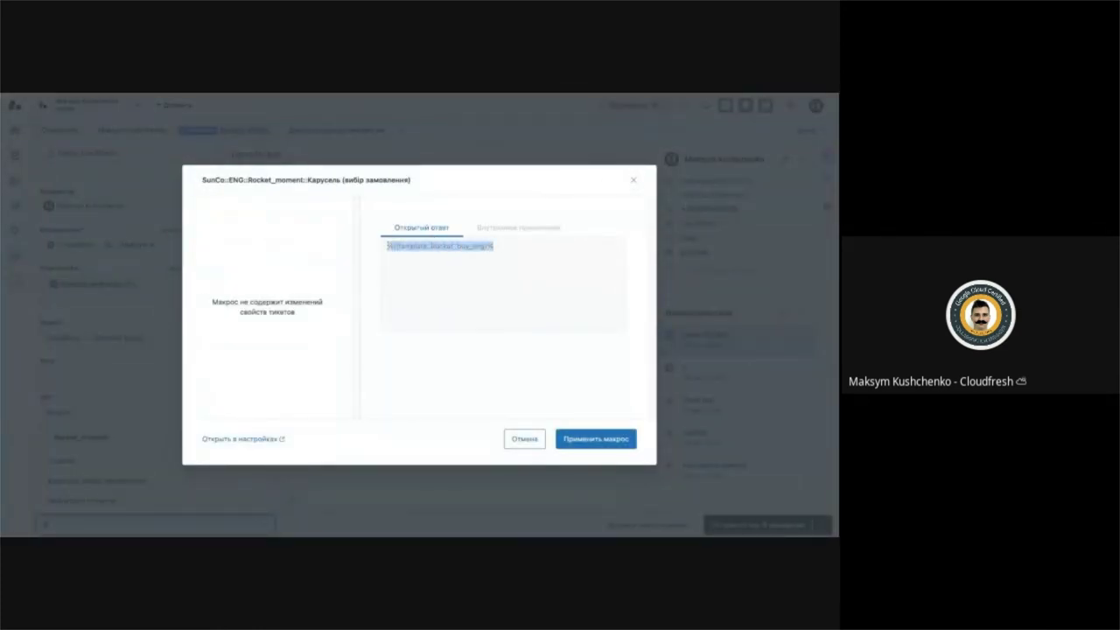
pyautogui.click(387, 246)
pyautogui.moveTo(388, 246); pyautogui.dragTo(493, 246)
pyautogui.click(202, 207)
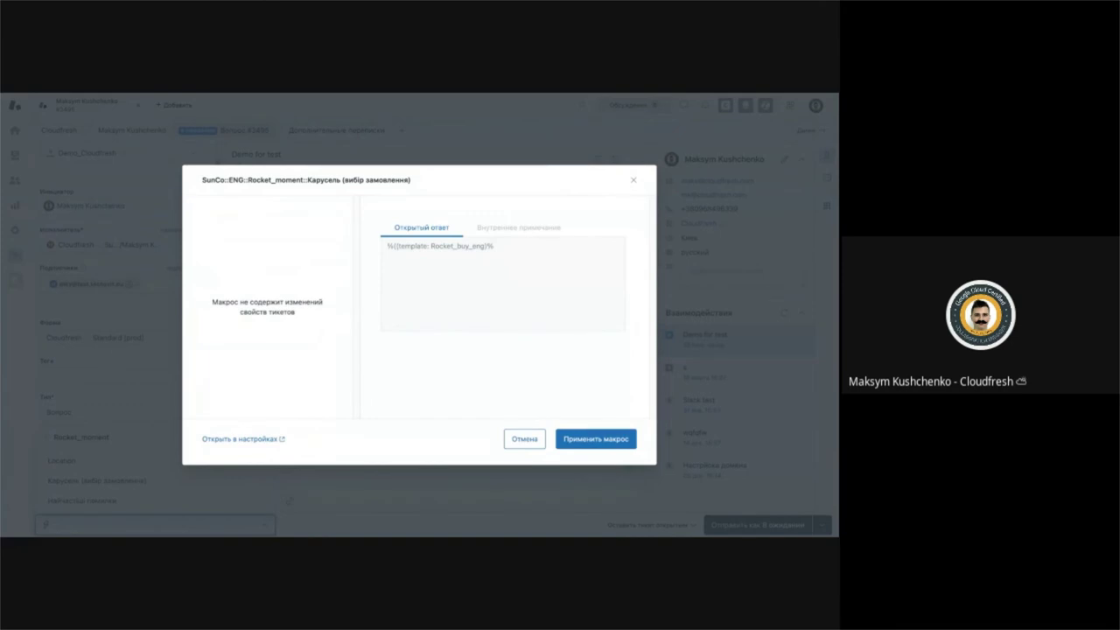
pyautogui.click(633, 180)
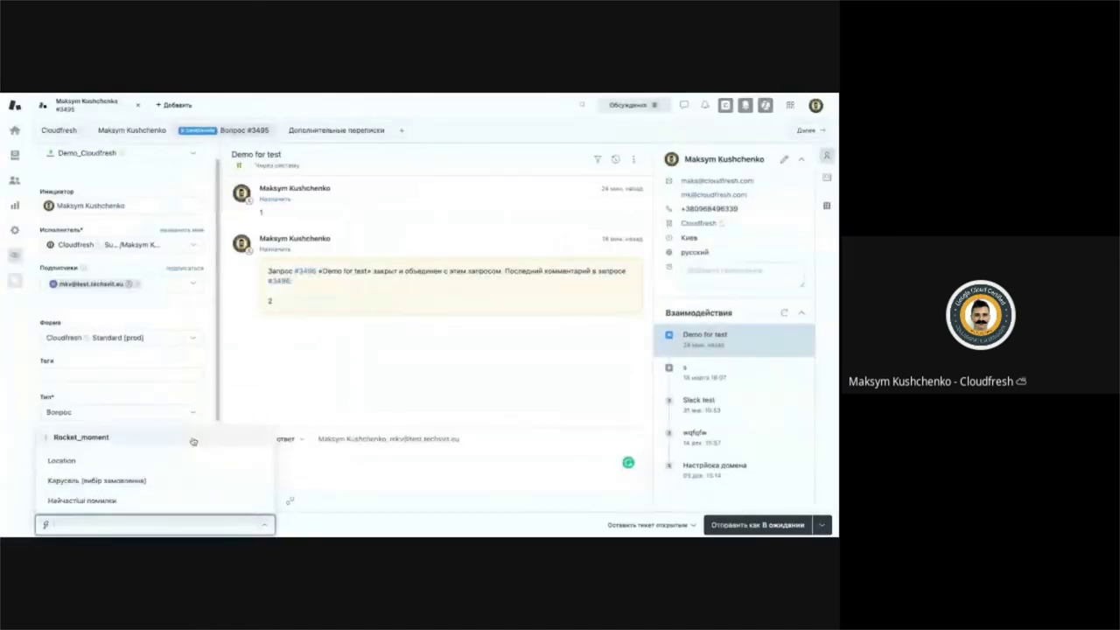
# Step: Apply the Greetings message macro from the Russian, General category to the ticket
pyautogui.click(74, 437)
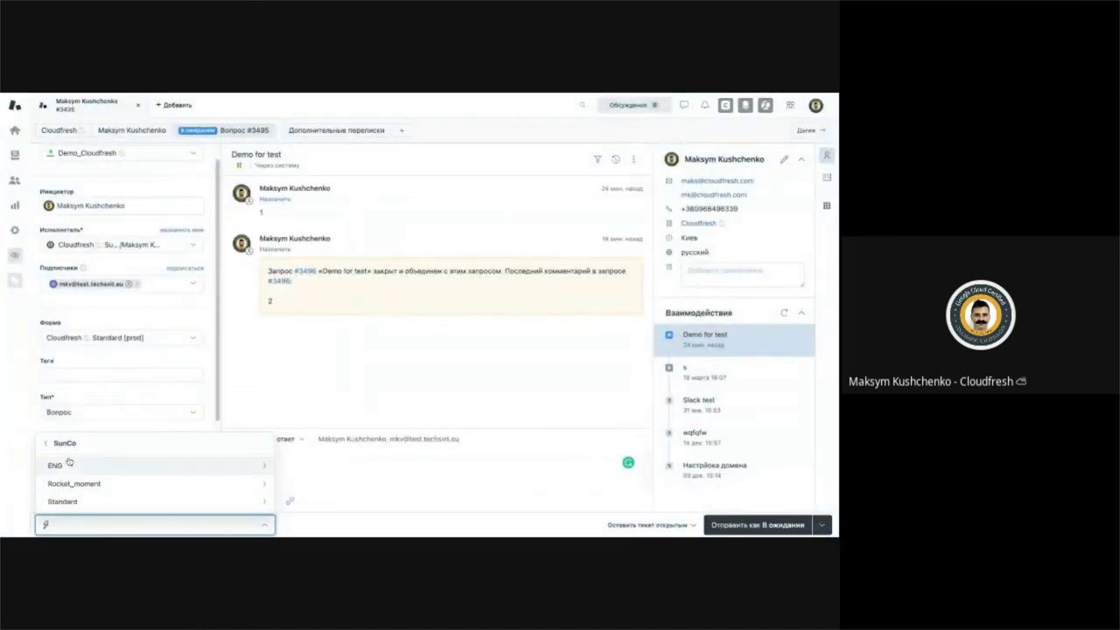
pyautogui.click(81, 464)
pyautogui.click(74, 479)
pyautogui.click(63, 440)
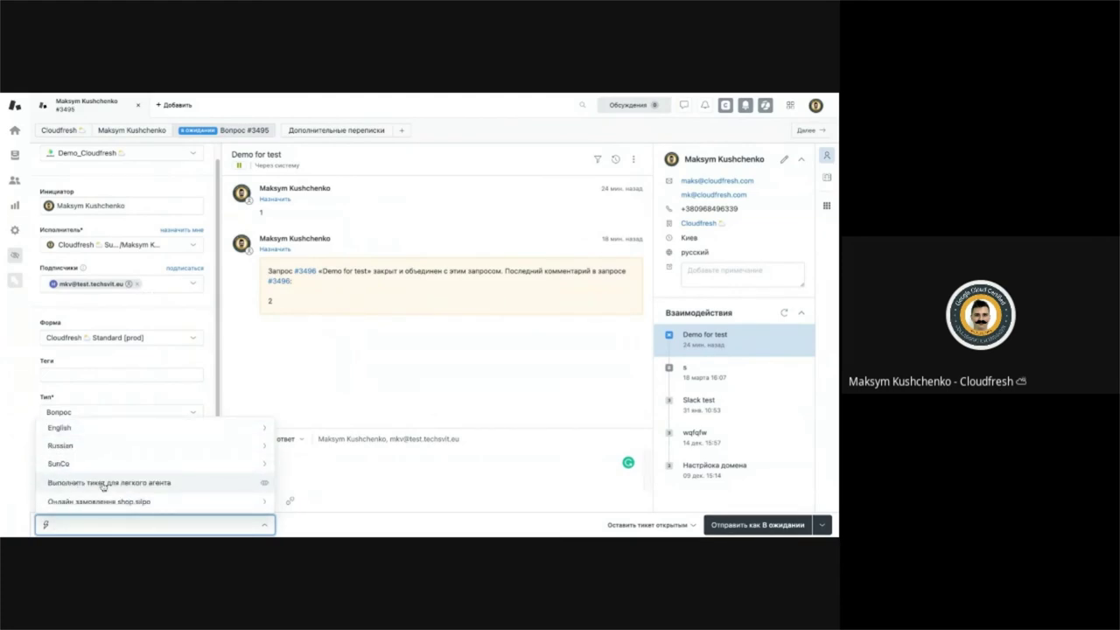
pyautogui.click(79, 443)
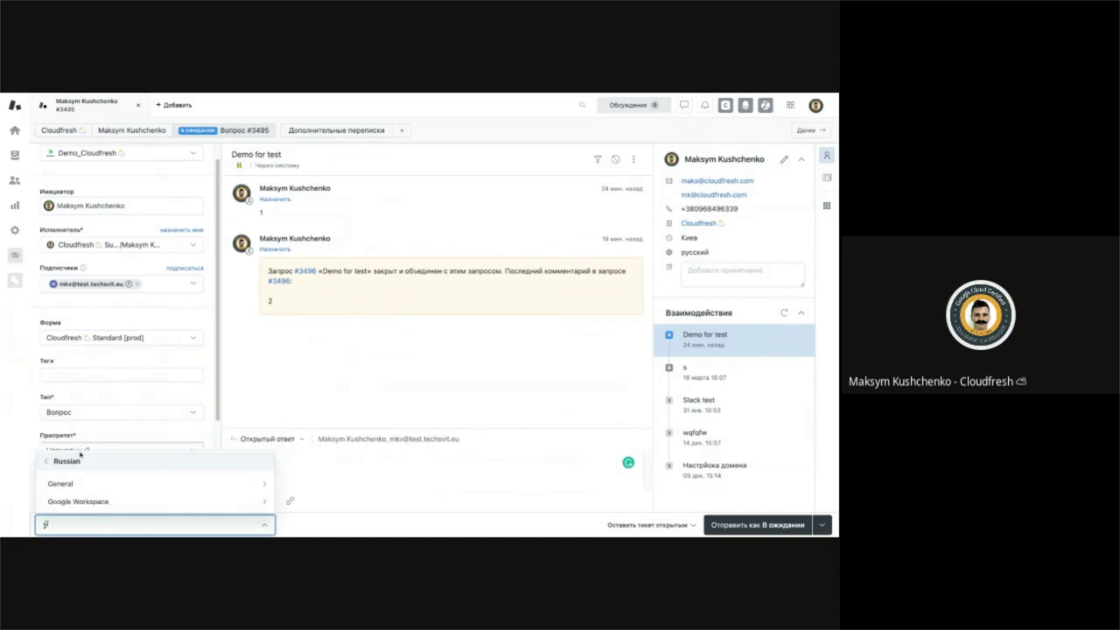
pyautogui.click(75, 485)
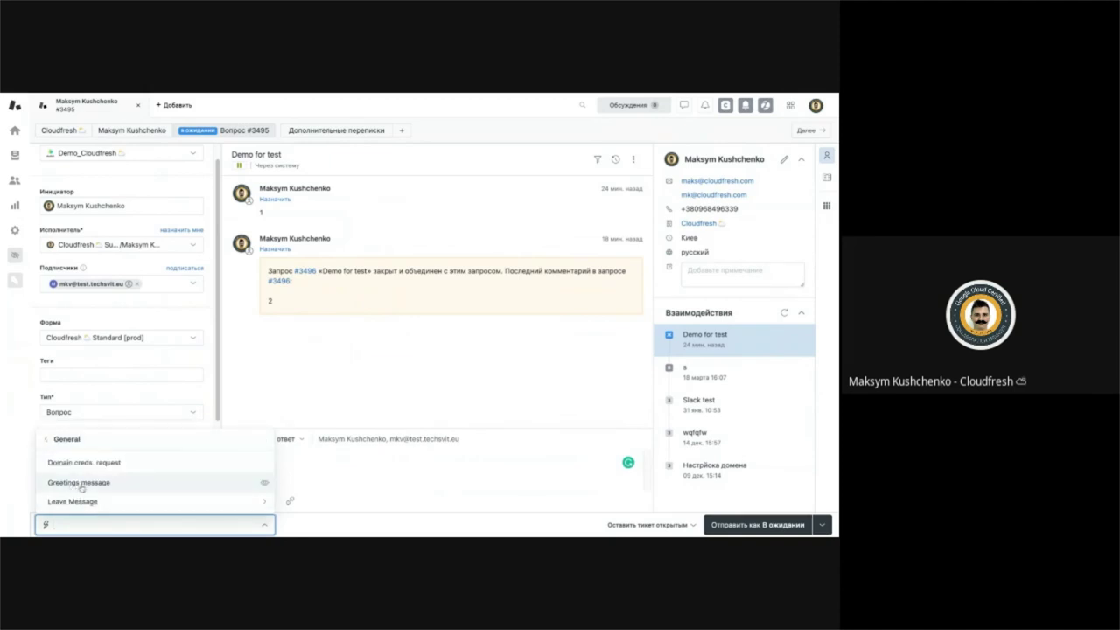
pyautogui.click(85, 485)
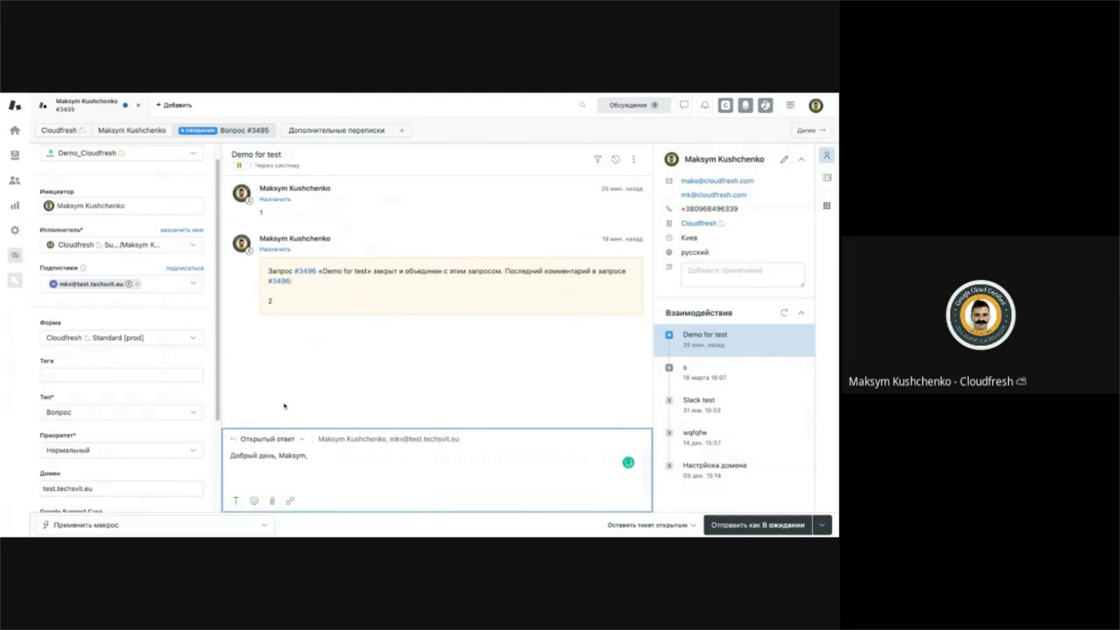
# Step: Review the greeting inserted in the public reply and check the ticket's property fields
pyautogui.moveTo(230, 456); pyautogui.dragTo(314, 457)
pyautogui.click(314, 457)
pyautogui.scroll(-1, 144, 380)
pyautogui.scroll(2, 159, 429)
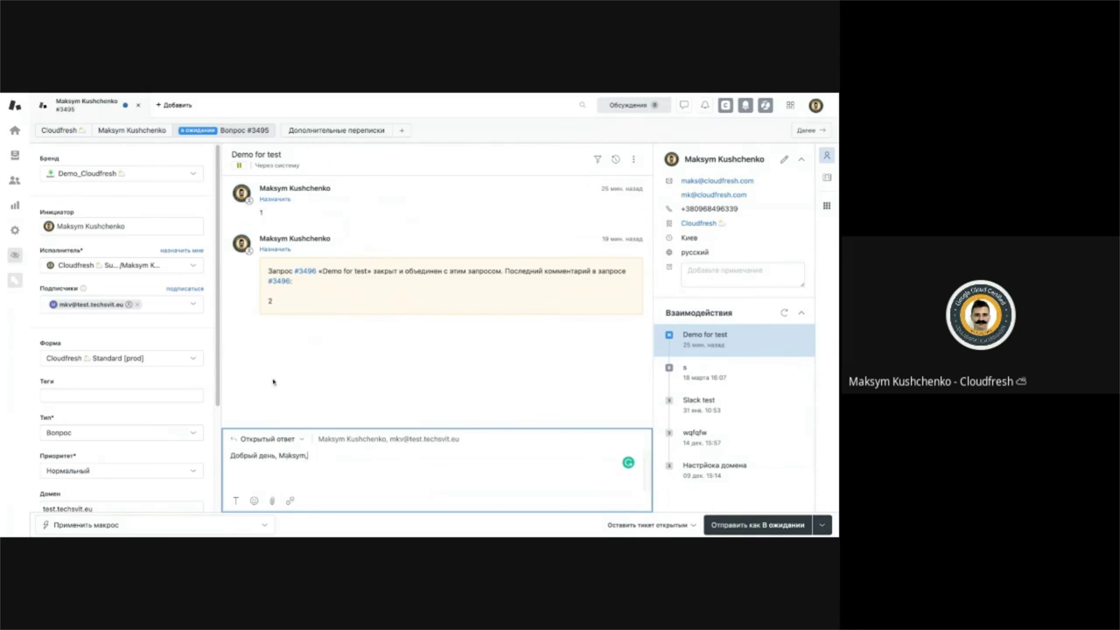
pyautogui.scroll(-3, 151, 342)
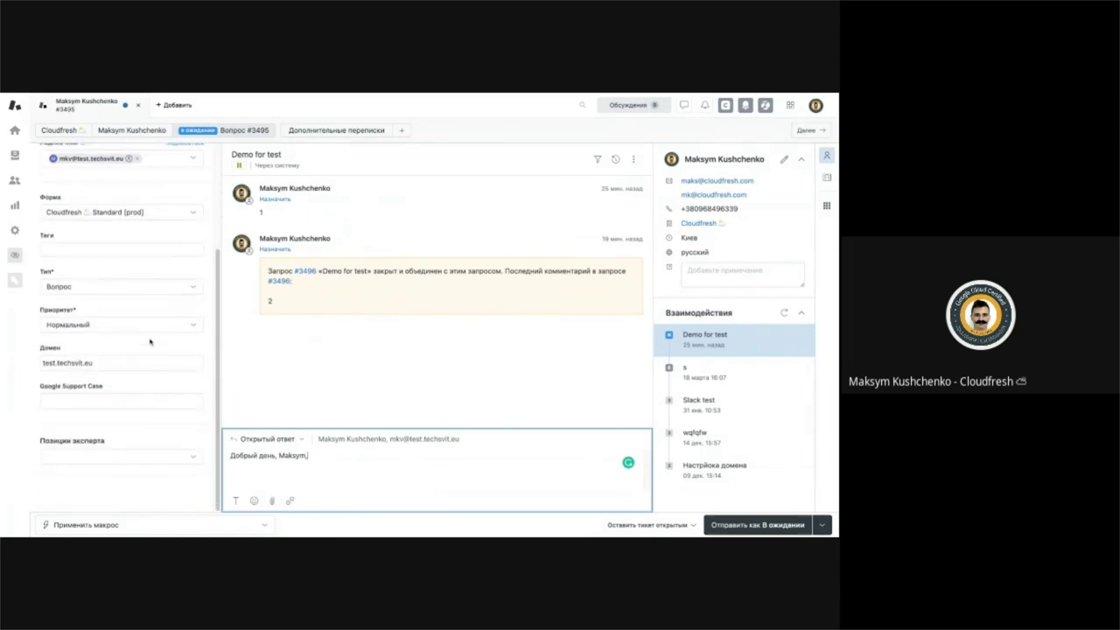
pyautogui.scroll(3, 150, 342)
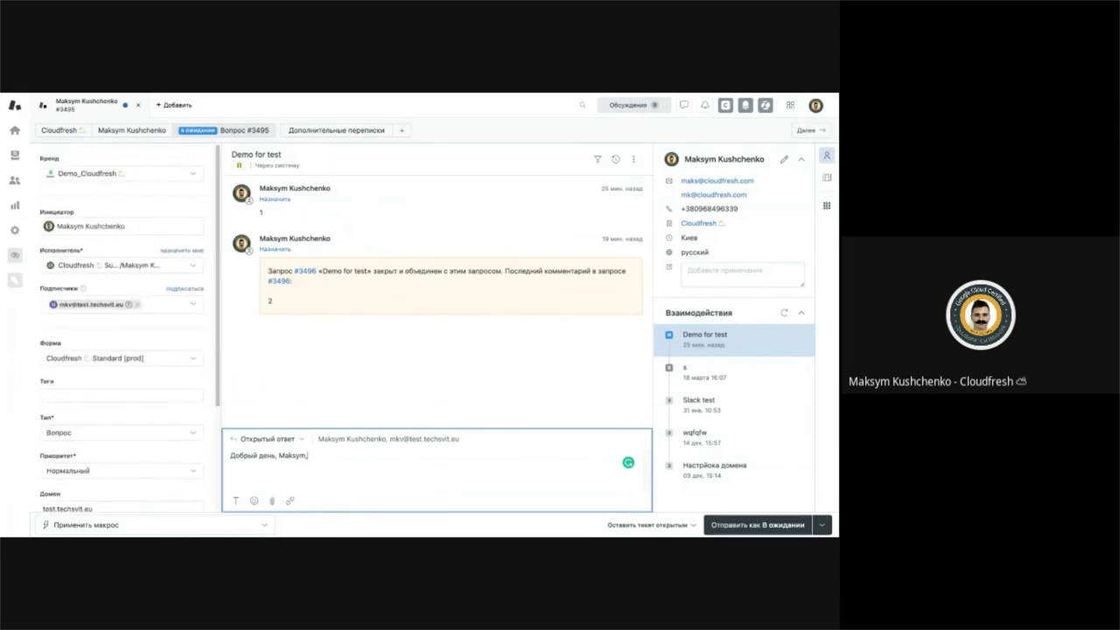
pyautogui.click(449, 94)
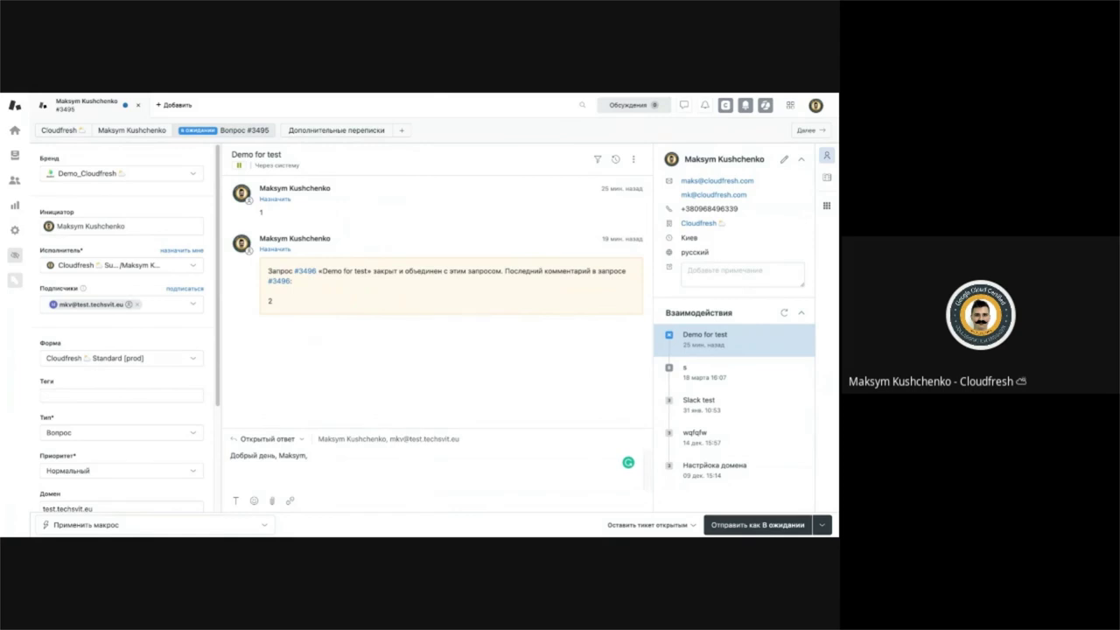